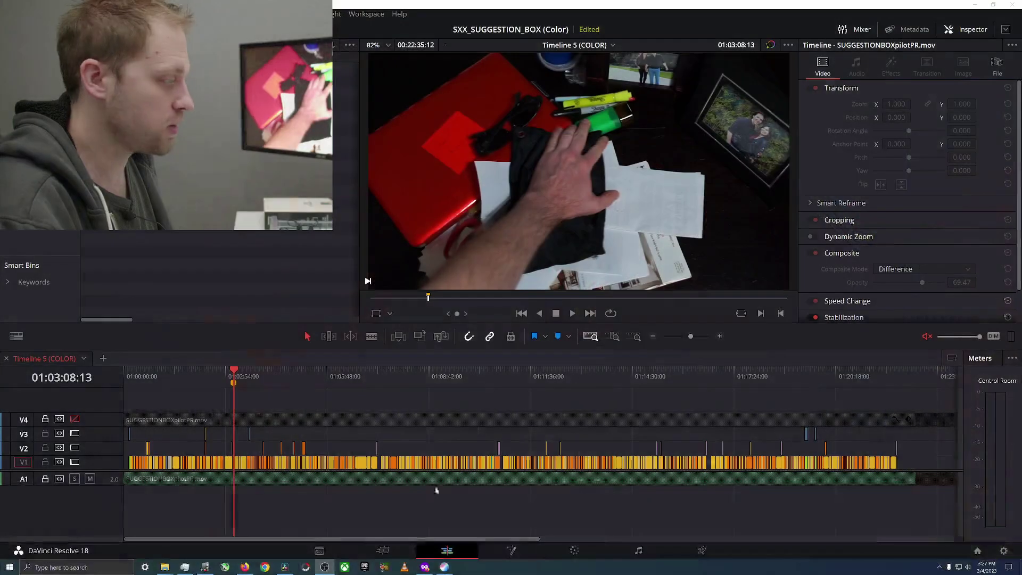
Bring up the DisplayCAL window over the DaVinci Resolve Color page.
click(444, 567)
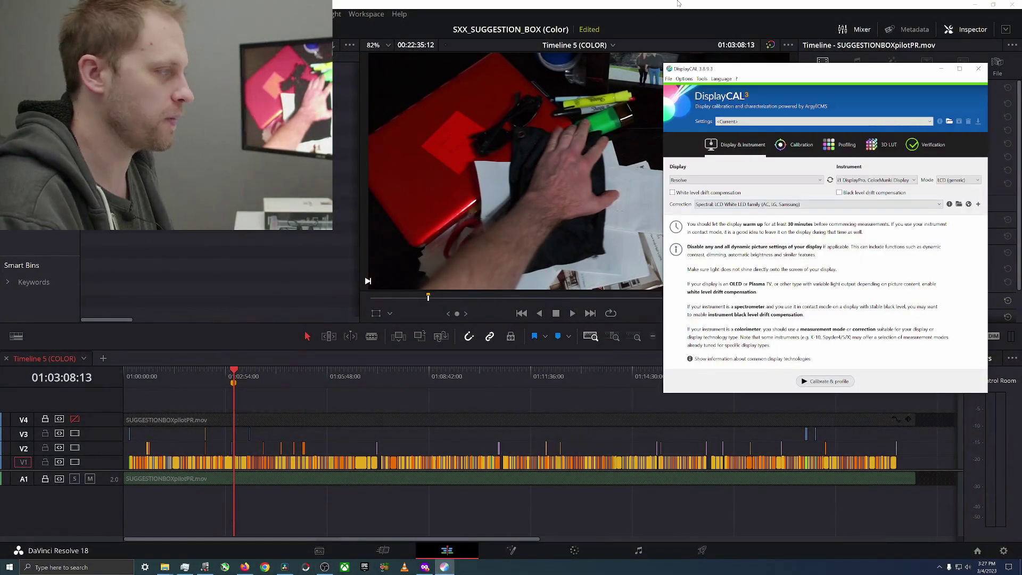
Move the DisplayCAL window left and set the display target back to Resolve.
drag(807, 75, 732, 74)
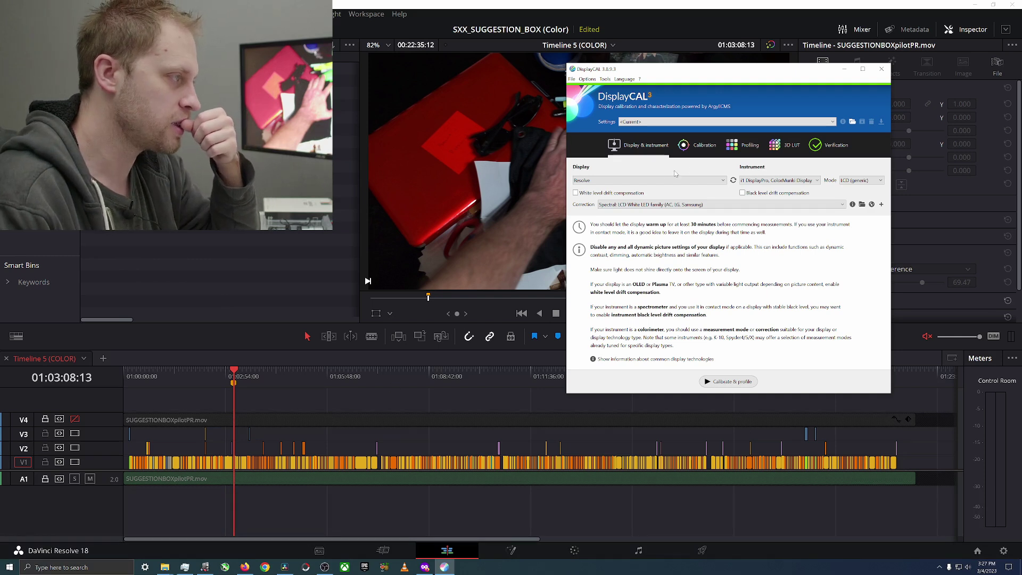
click(618, 180)
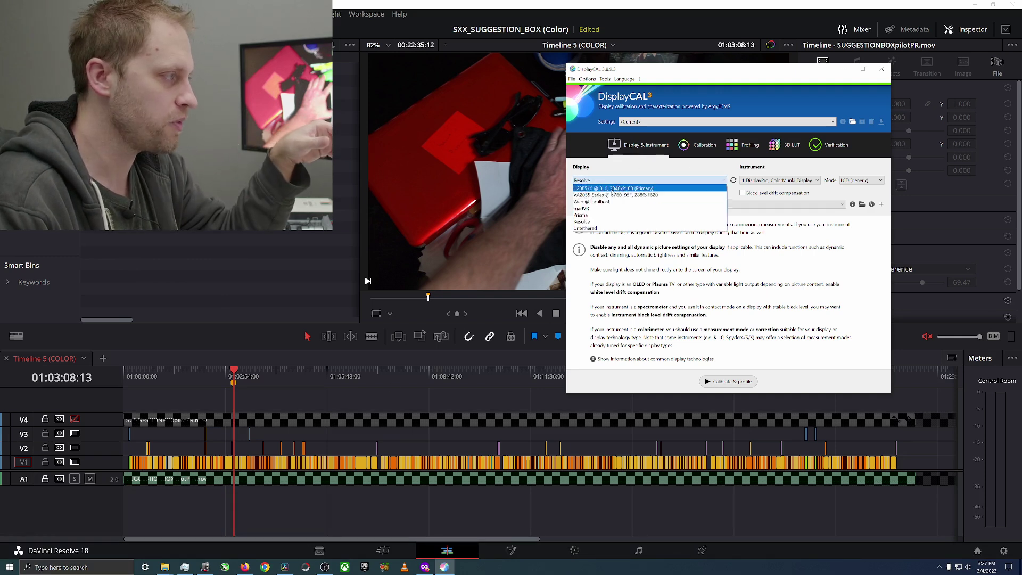
click(613, 188)
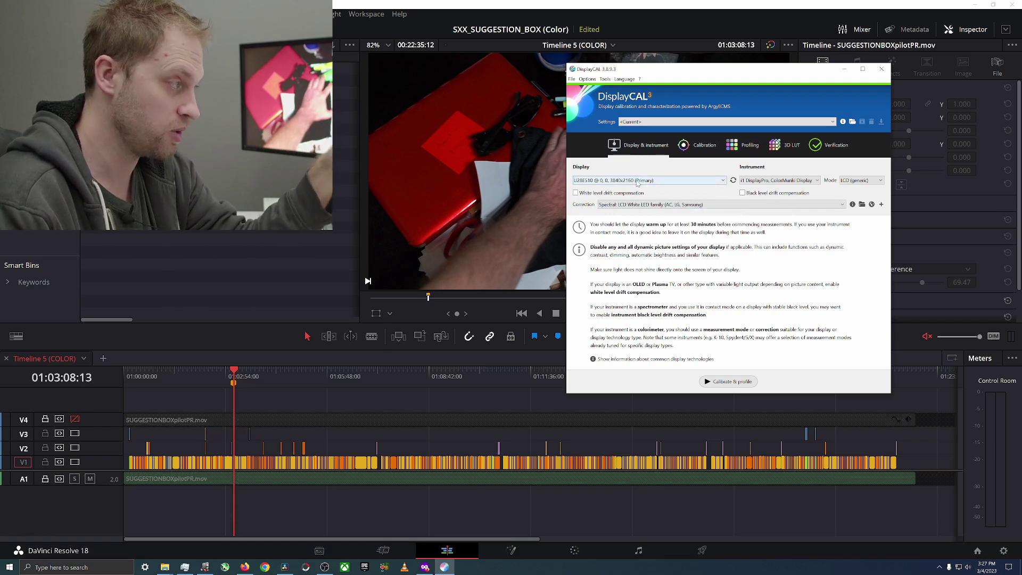
click(638, 181)
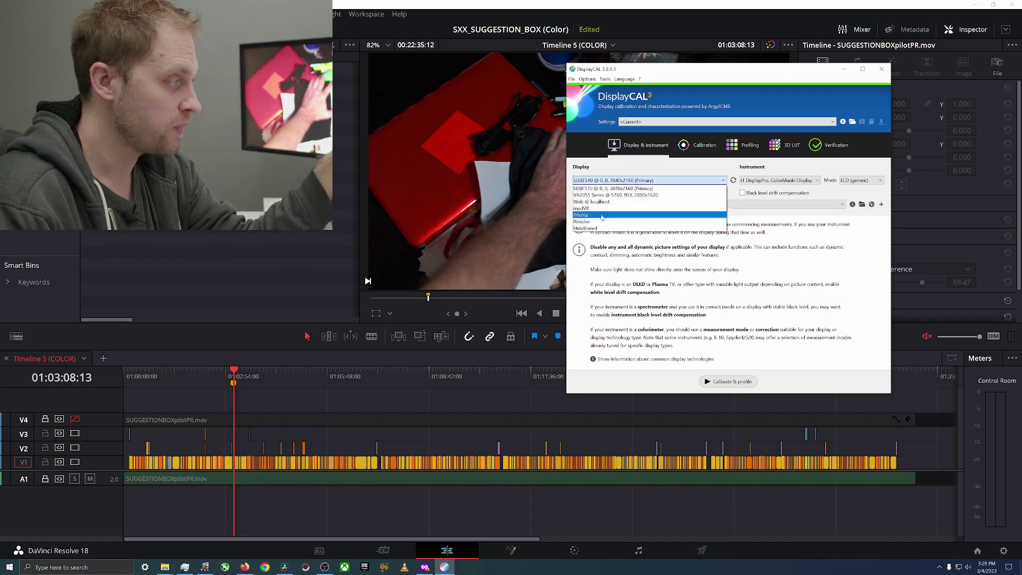
click(593, 223)
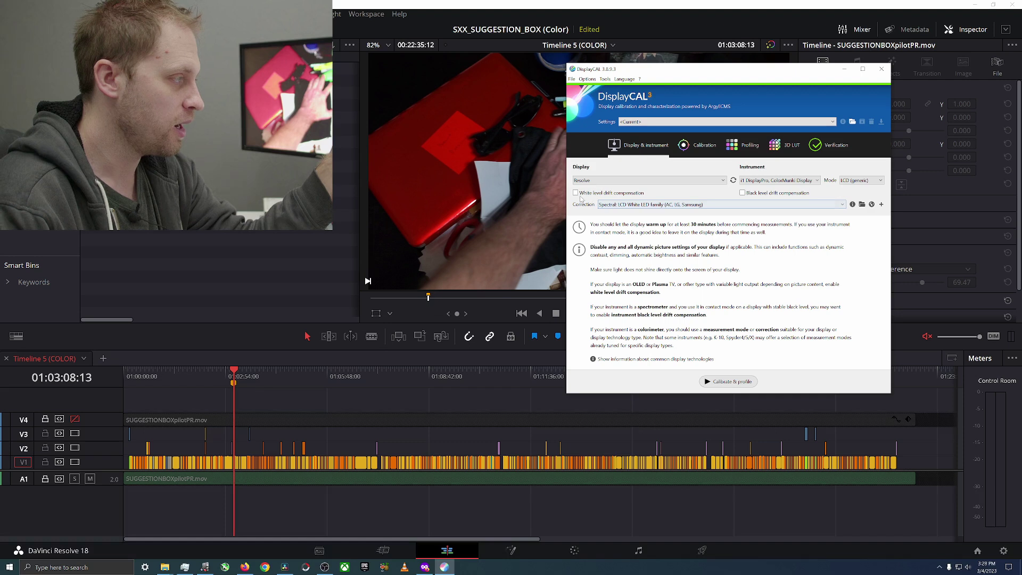
Keep the i1 DisplayPro instrument, LCD (generic) mode and LCD White LED correction.
mouse_move(581, 198)
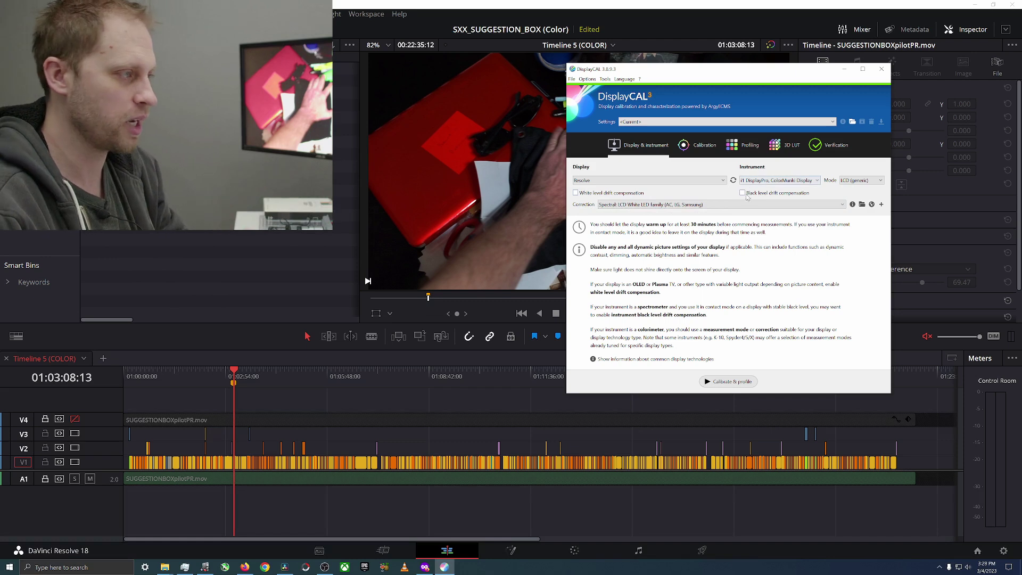
click(780, 180)
click(780, 182)
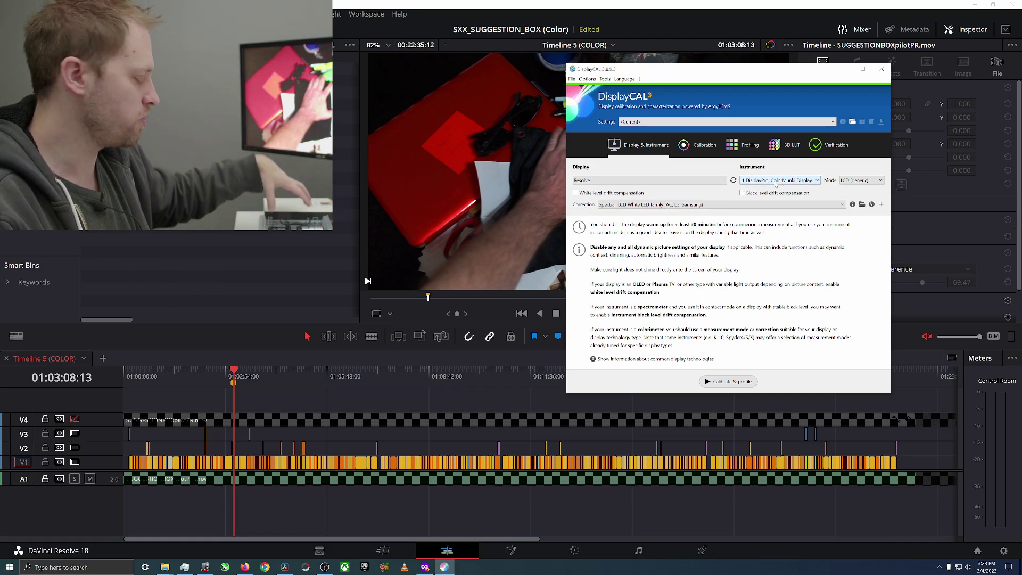
click(843, 181)
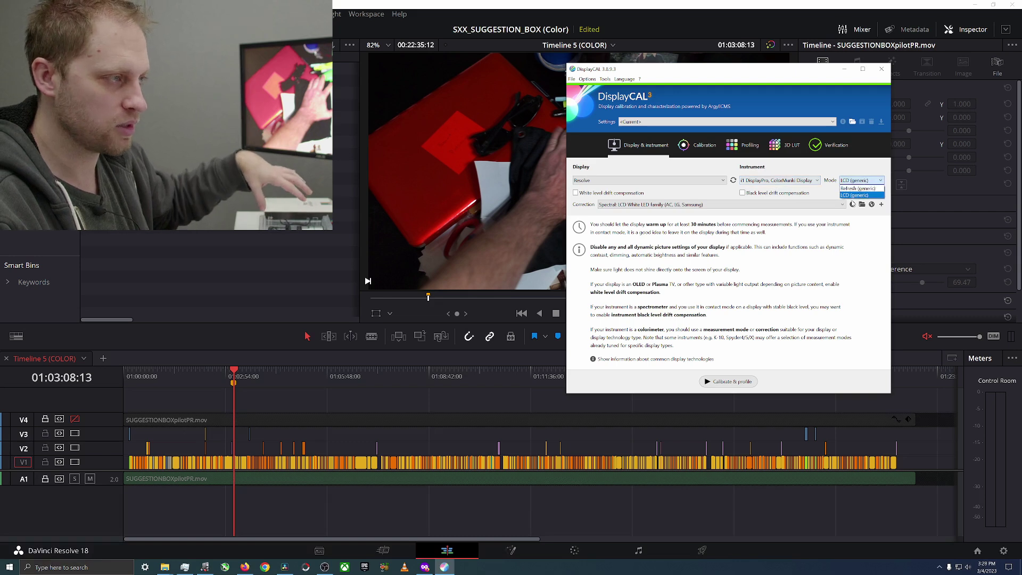
click(851, 187)
click(632, 205)
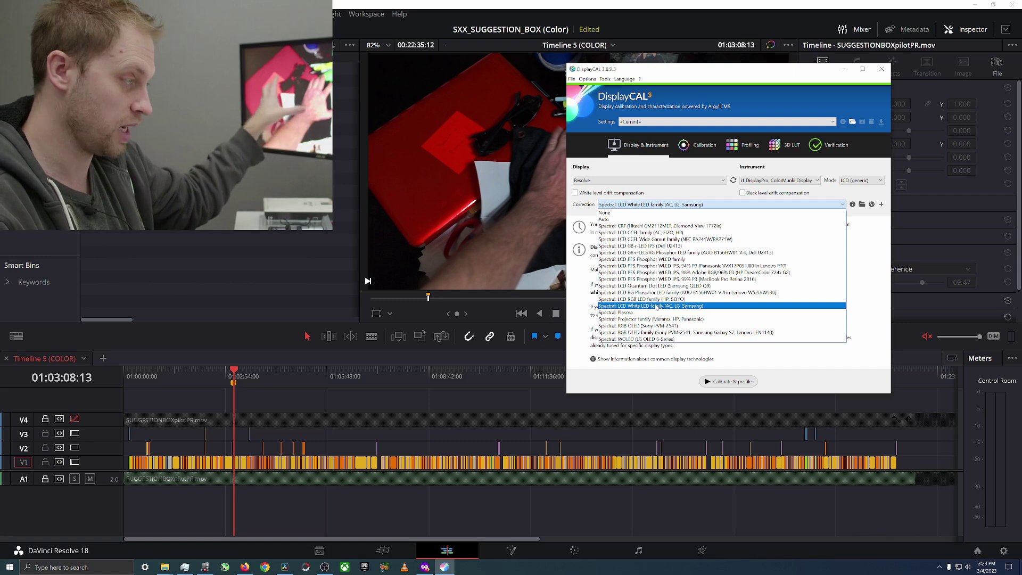
click(657, 307)
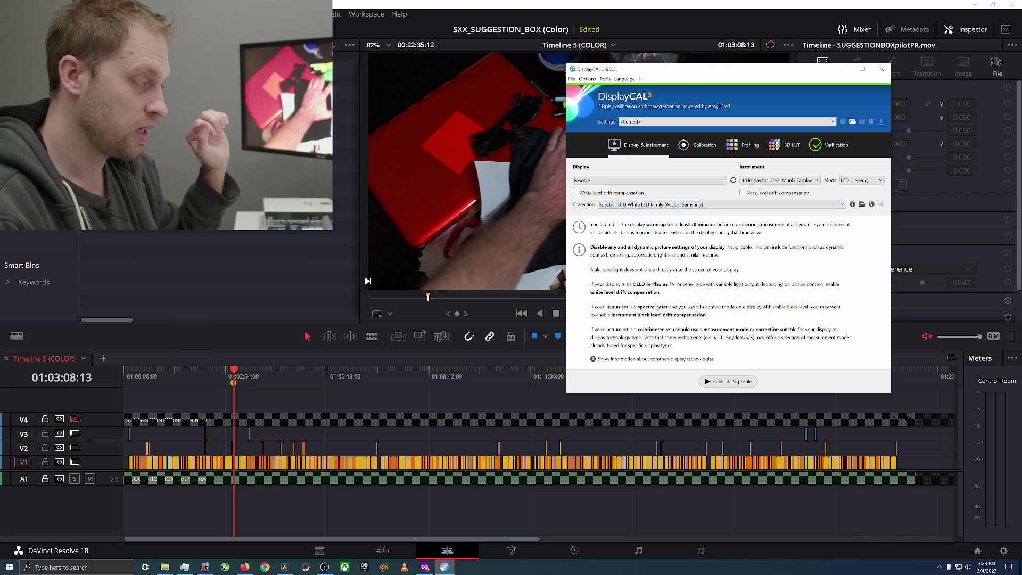
click(712, 146)
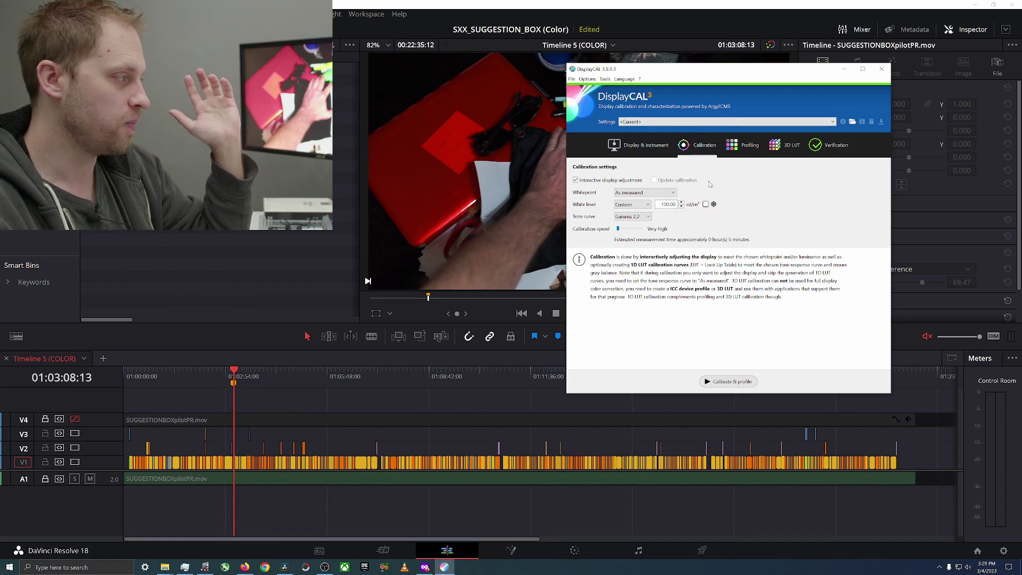
Keep the whitepoint As measured and the Gamma 2.2 tone curve.
click(650, 193)
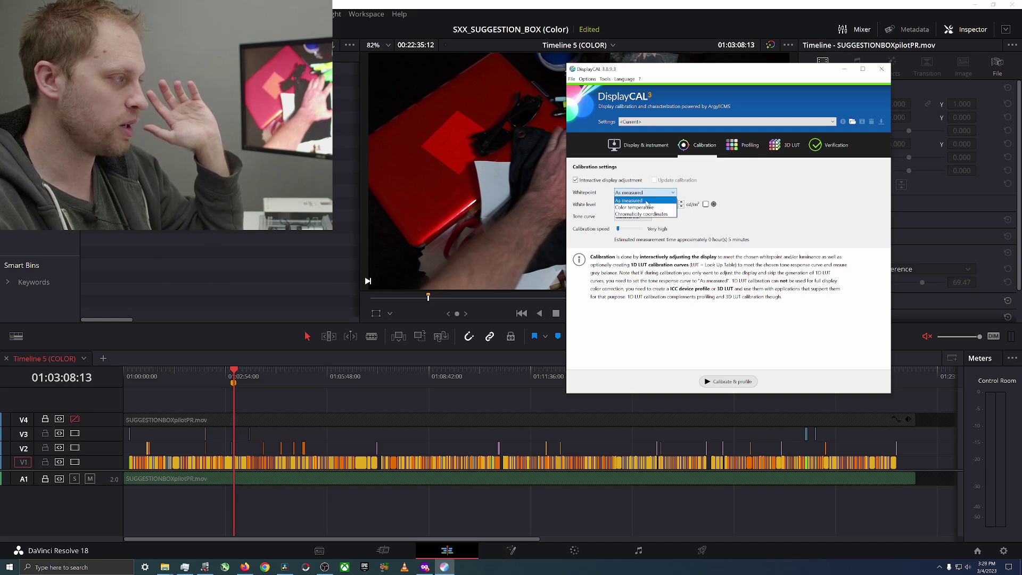
click(645, 201)
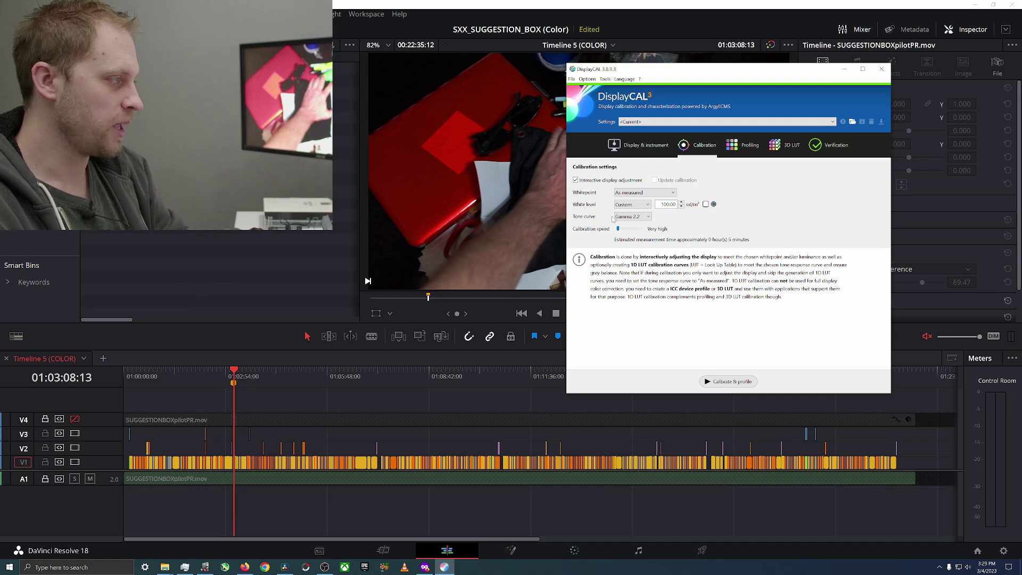
click(634, 218)
click(635, 234)
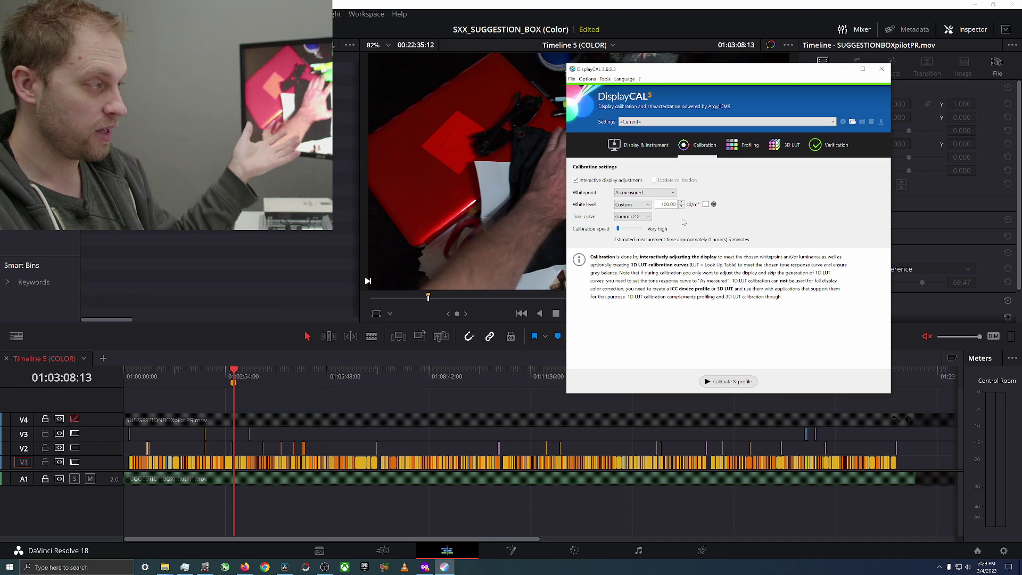
click(637, 218)
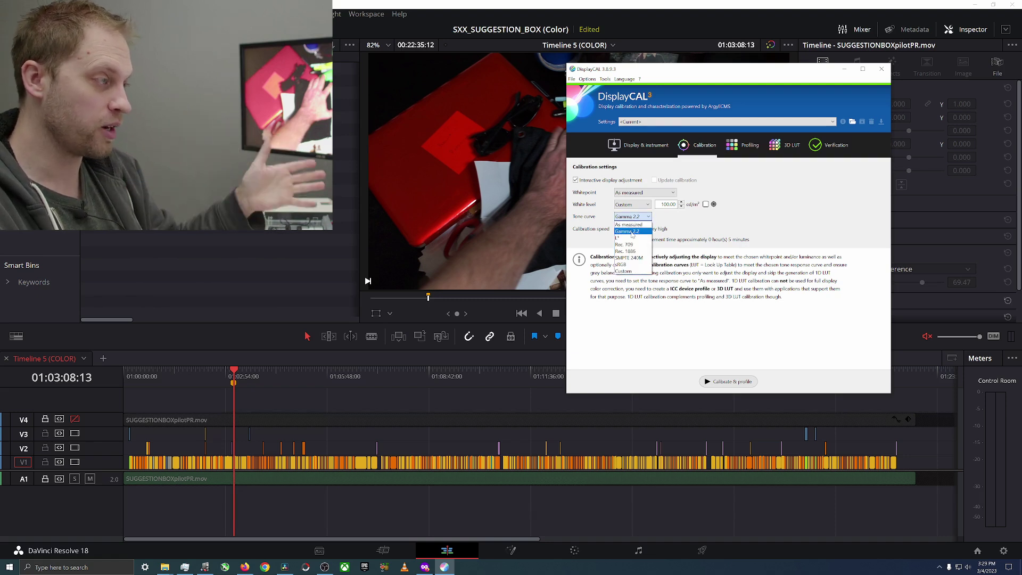
click(631, 232)
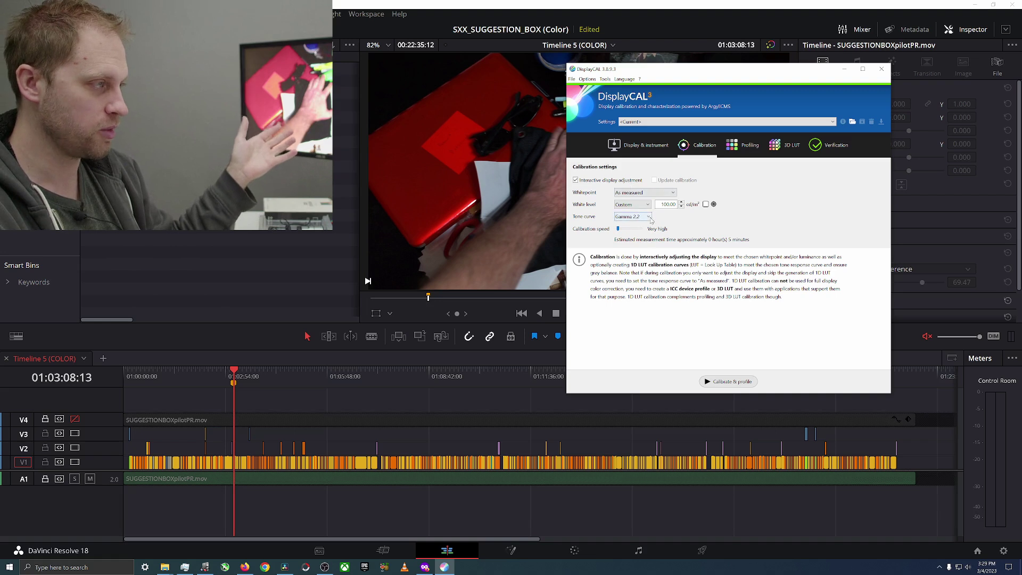
click(743, 145)
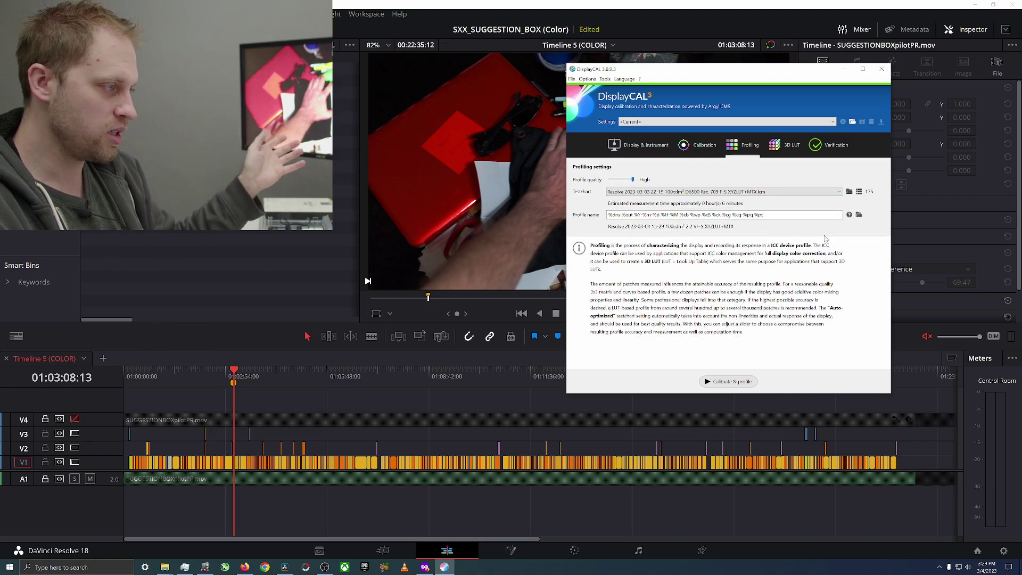
Show the 3D LUT page: Rec.709 source, Rec. 1886 tone curve, IRIDAS .cube, 65x65x65.
click(778, 147)
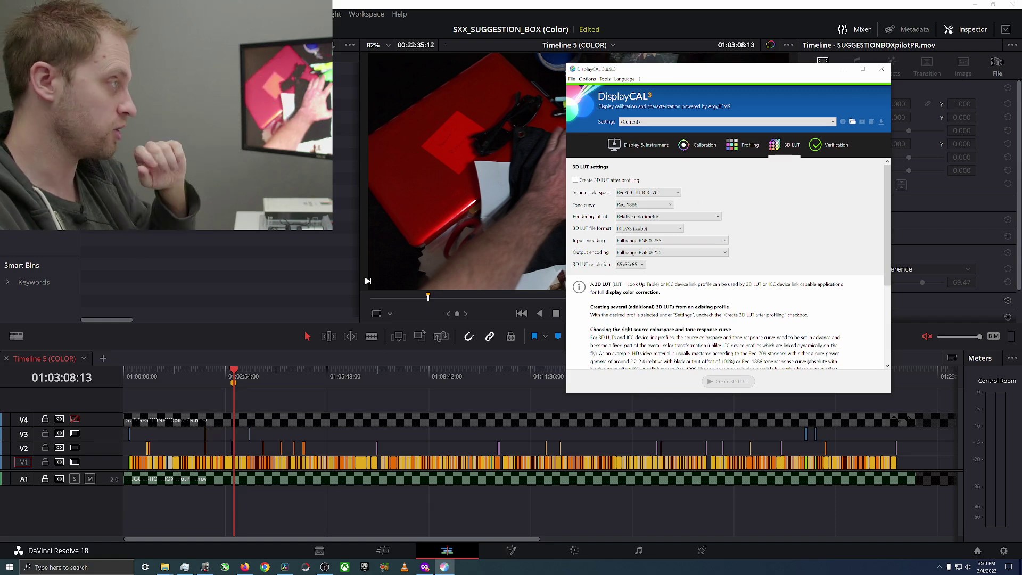
In Resolve Preferences, confirm the Video and Audio I/O monitor device is DeckLink Mini Monitor 4K, then cancel.
key(alt+Tab)
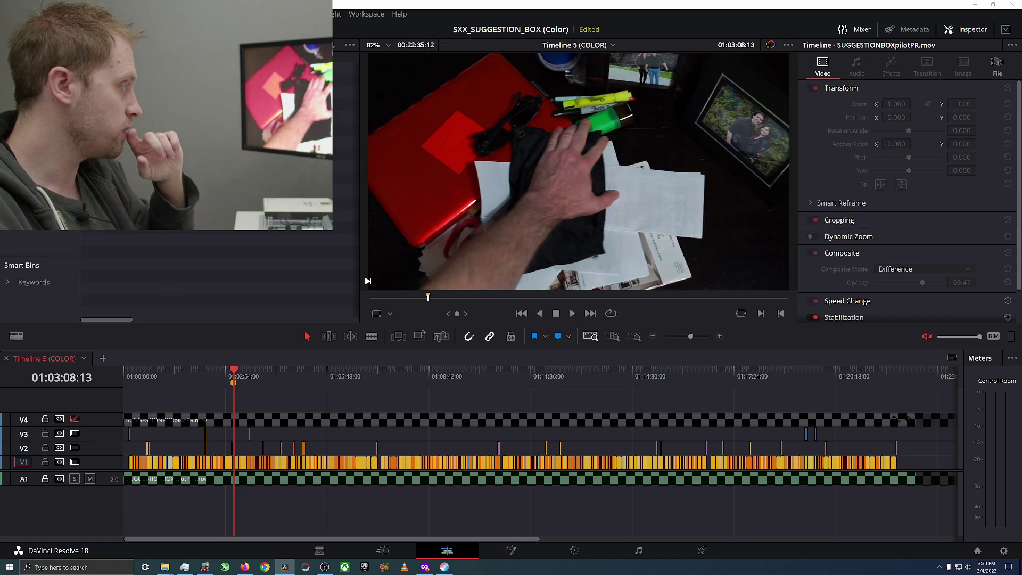
key(ctrl+comma)
click(352, 170)
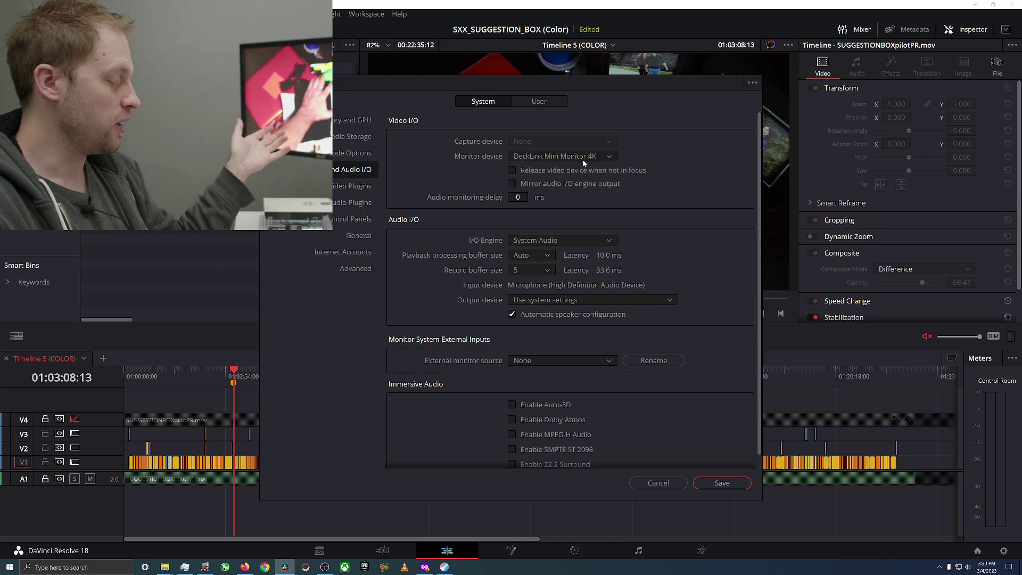
click(664, 484)
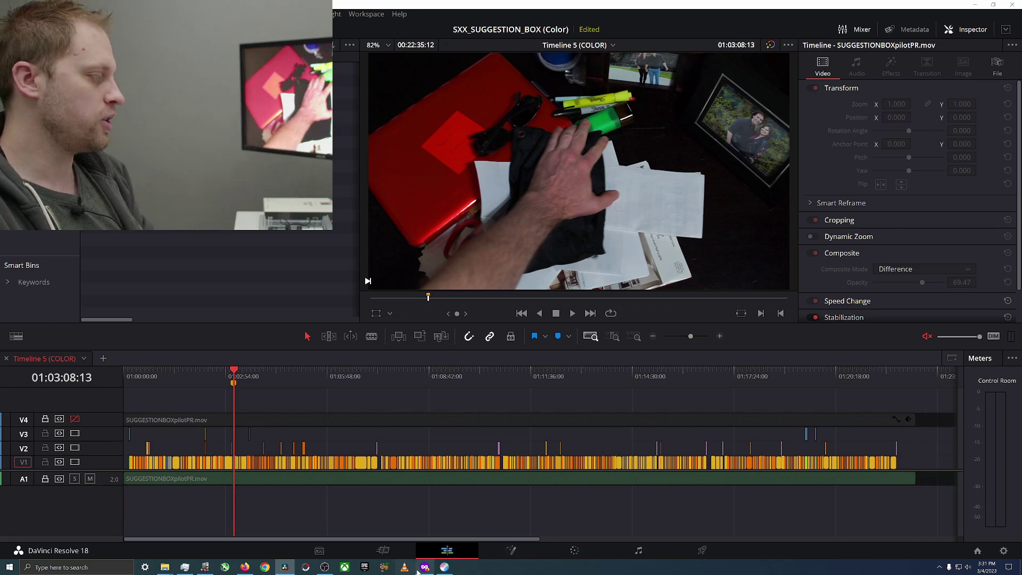
Review DisplayCAL's settings and start Calibrate & profile, waiting for Resolve at 192.168.1.182:20002.
click(444, 567)
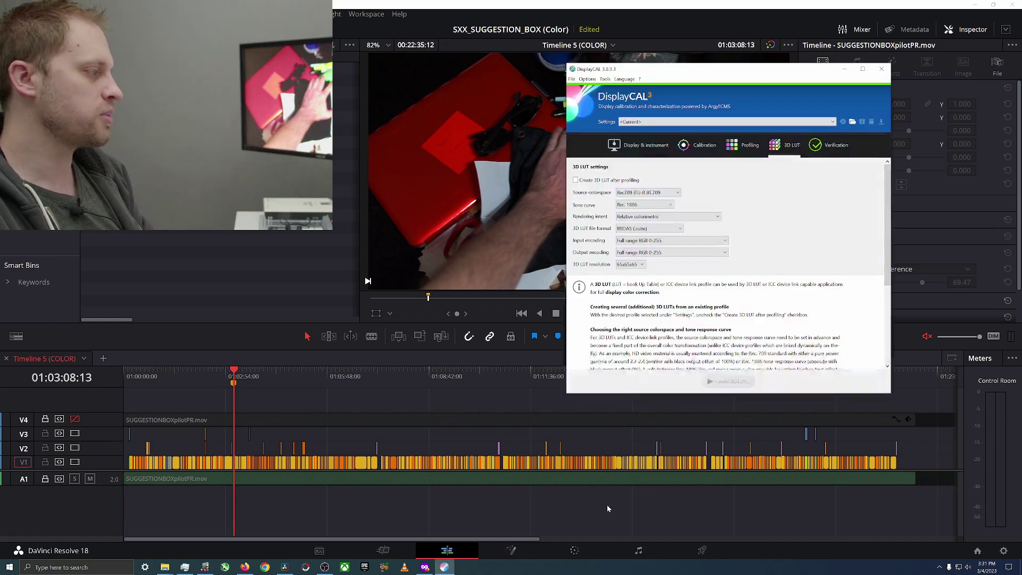
click(659, 147)
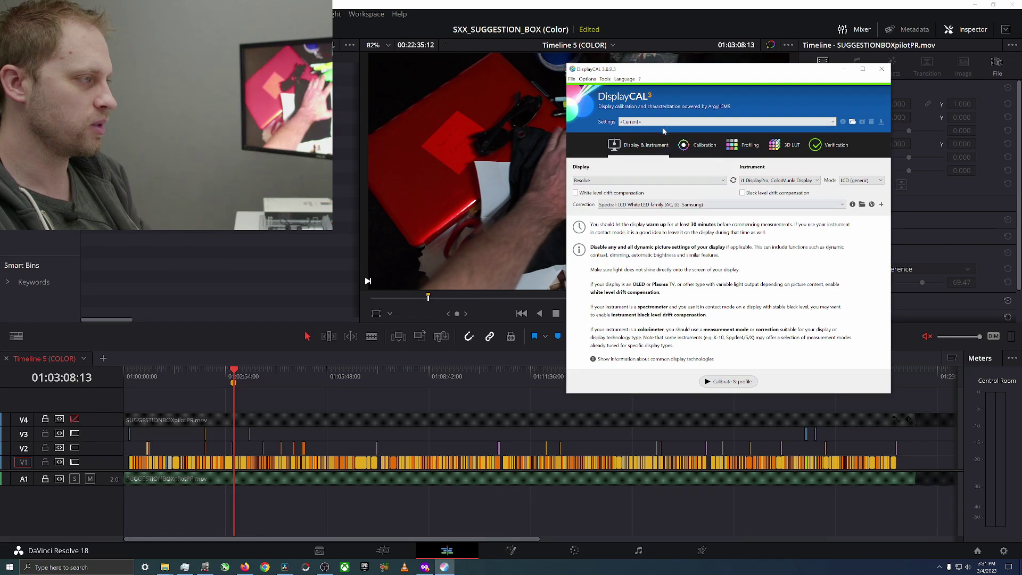
click(697, 146)
click(751, 146)
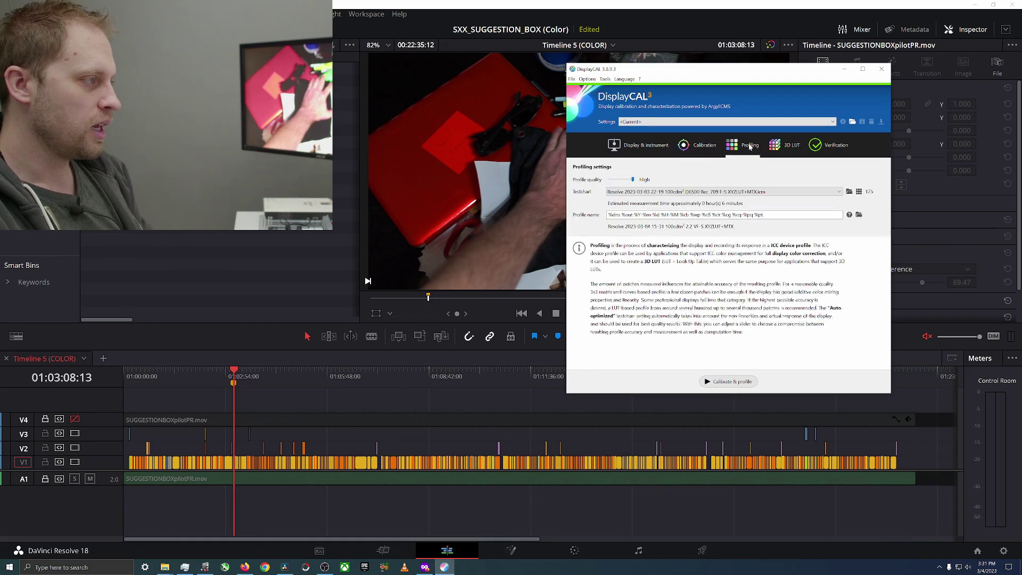
click(668, 149)
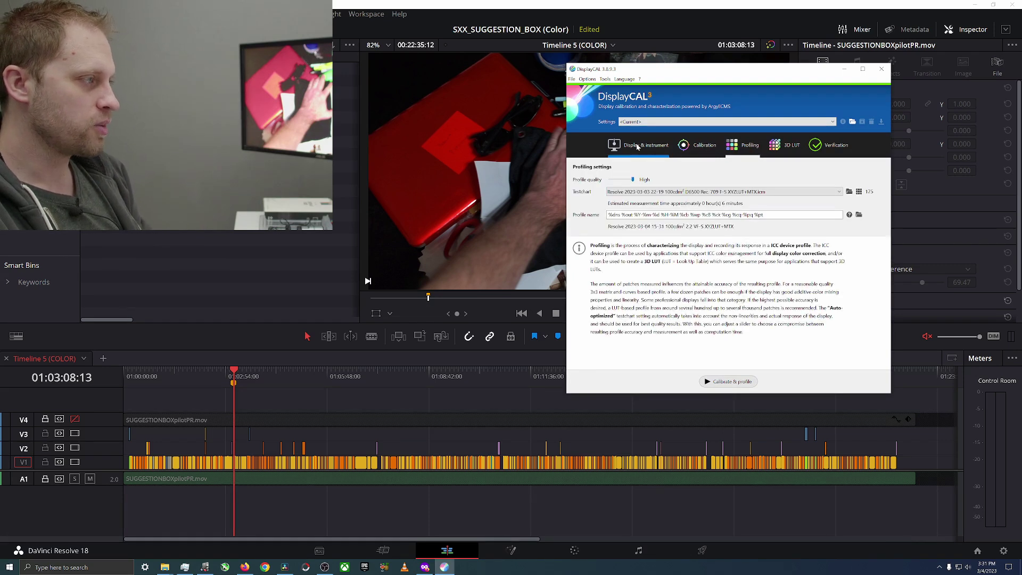
click(732, 382)
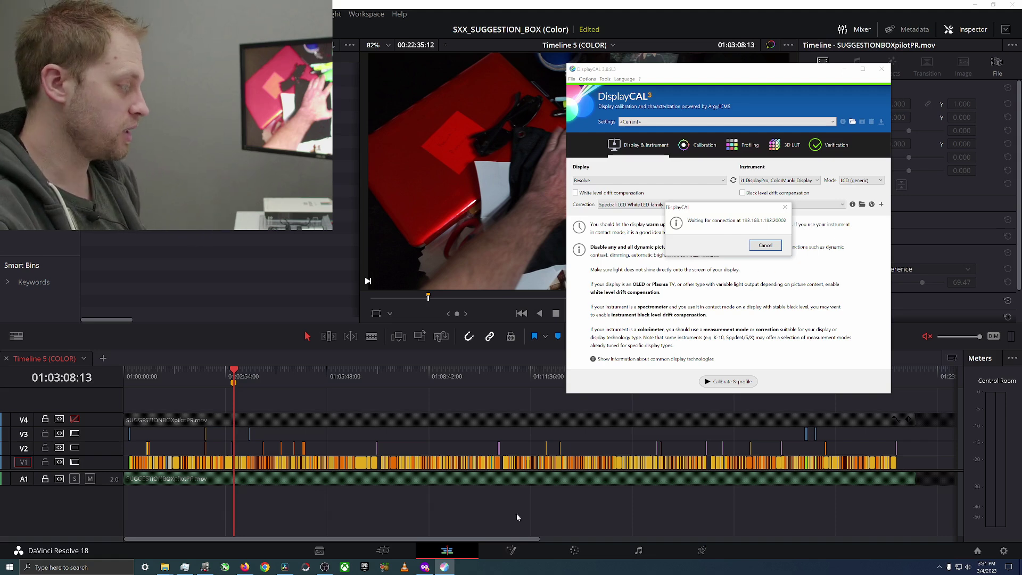
click(284, 568)
Check the Workspace menu and return to the Color page's grading view.
click(355, 14)
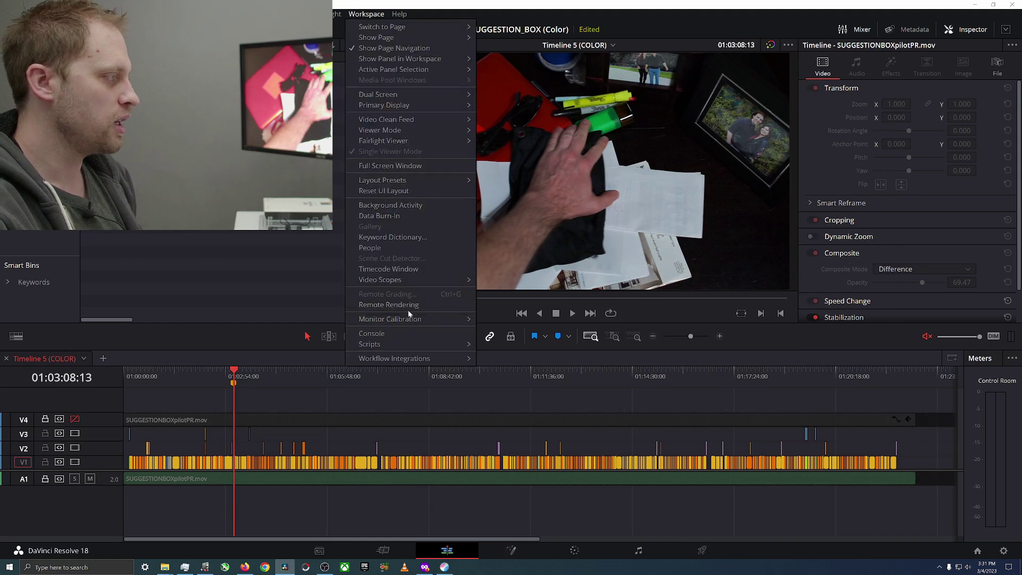
mouse_move(405, 322)
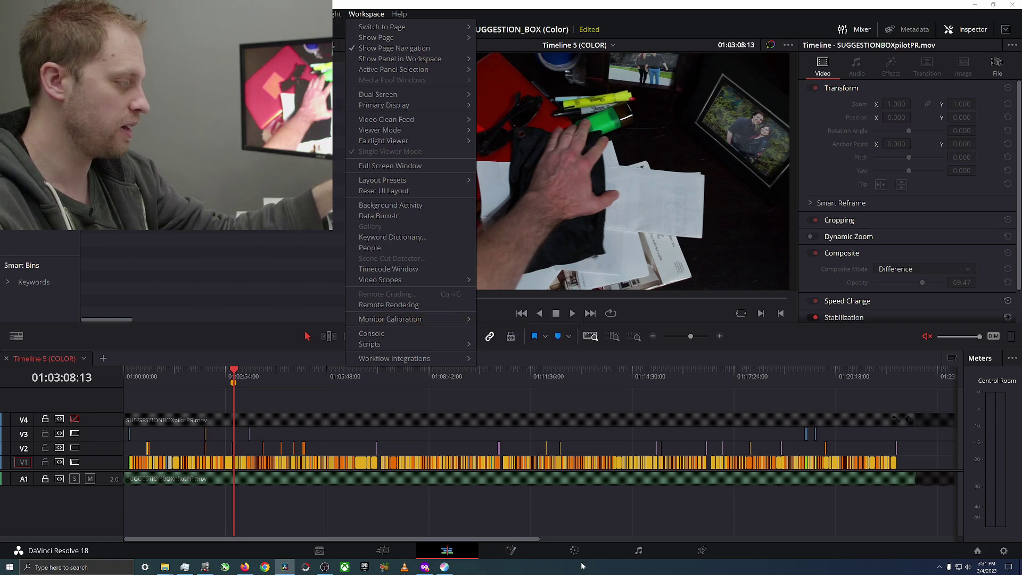
click(567, 555)
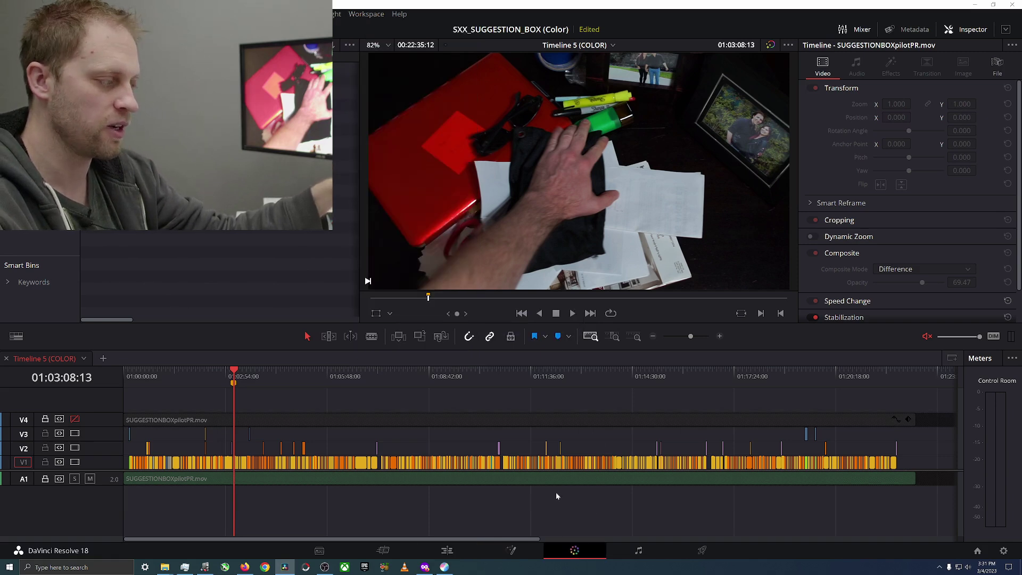
key(ctrl+alt+l)
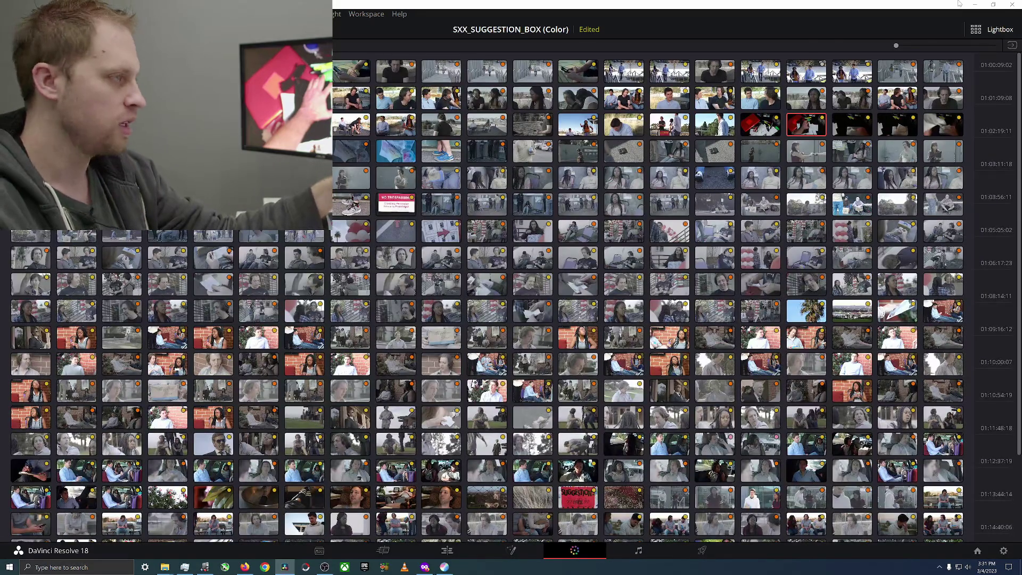
click(1001, 30)
Connect Portrait Displays Calman calibration to 192.168.1.182, port 20002, and move the status box aside.
click(366, 13)
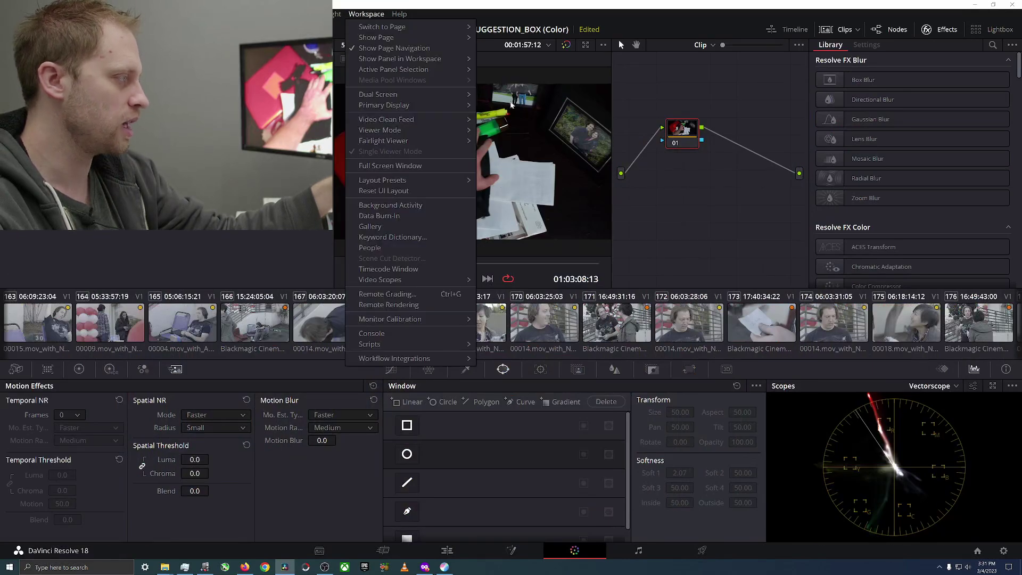
mouse_move(446, 323)
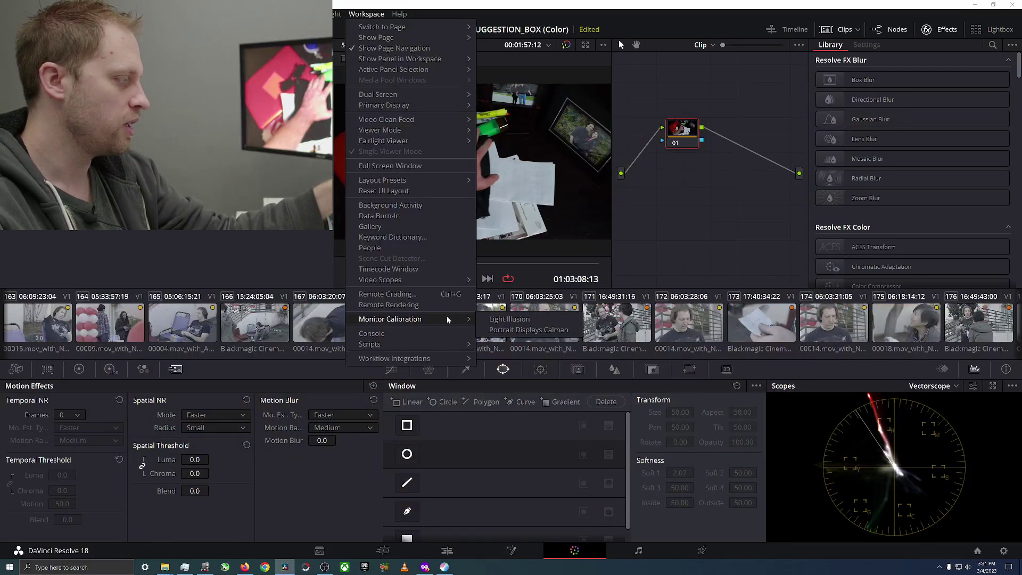
click(519, 330)
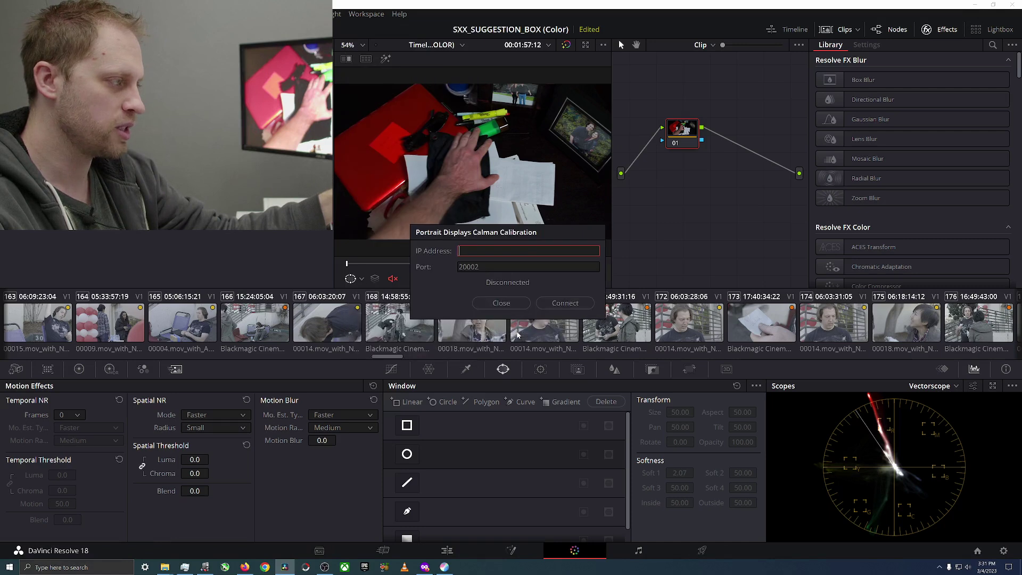
text(19)
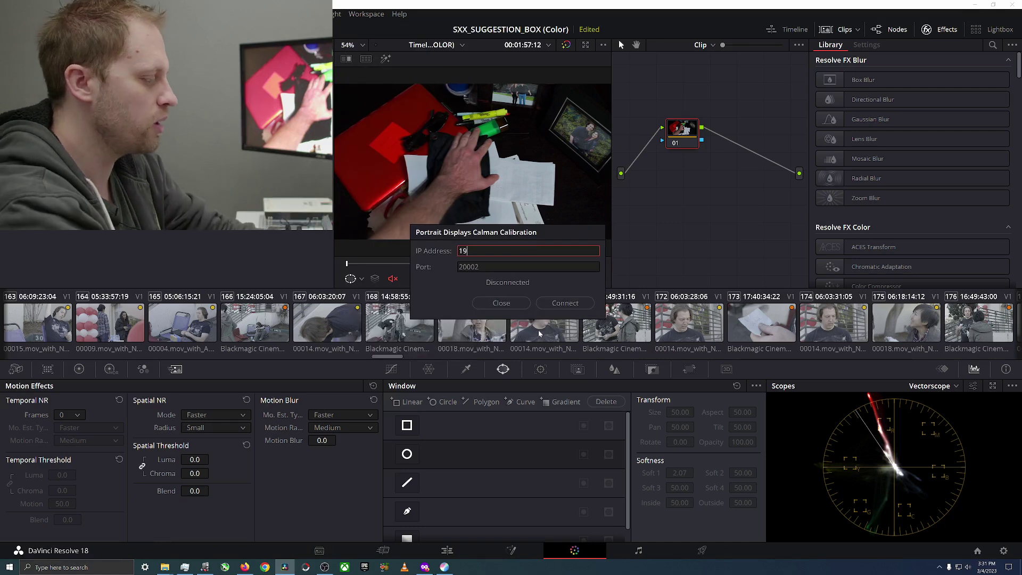
text(2.168.1.182)
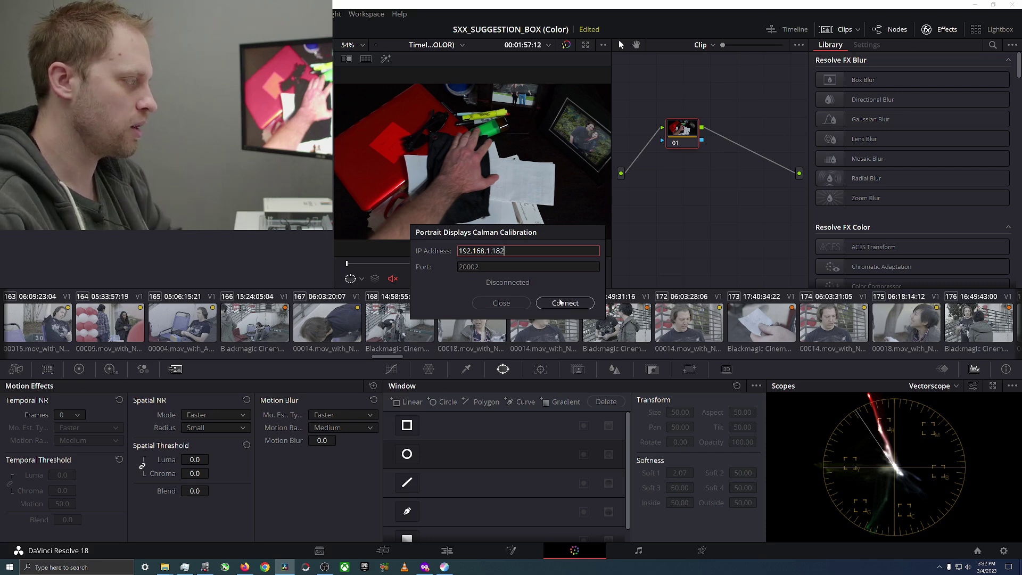
click(559, 303)
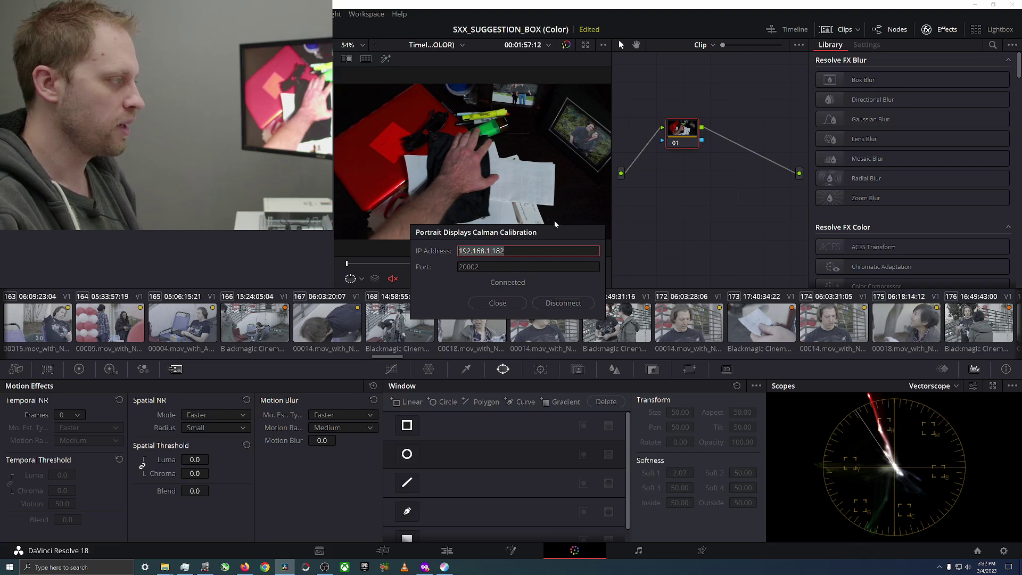
drag(561, 233, 189, 194)
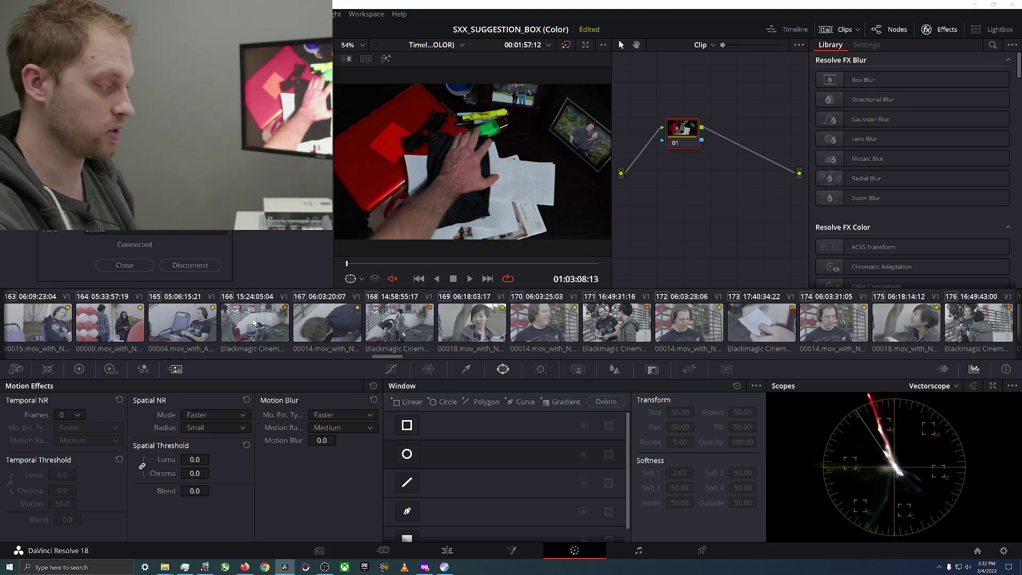
Position DisplayCAL's measurement window away from the viewer and start the measurement.
click(445, 566)
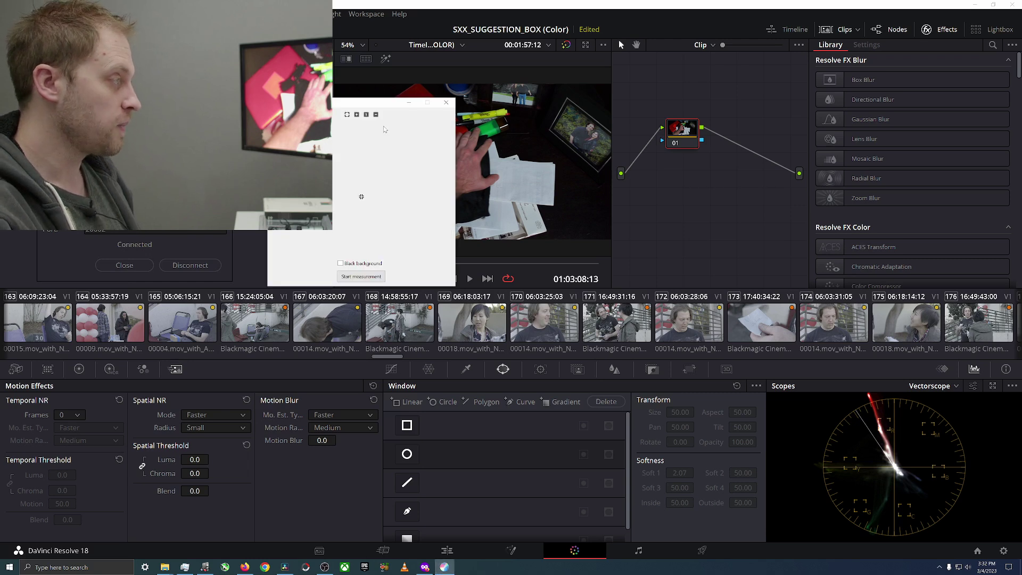
drag(338, 102, 361, 140)
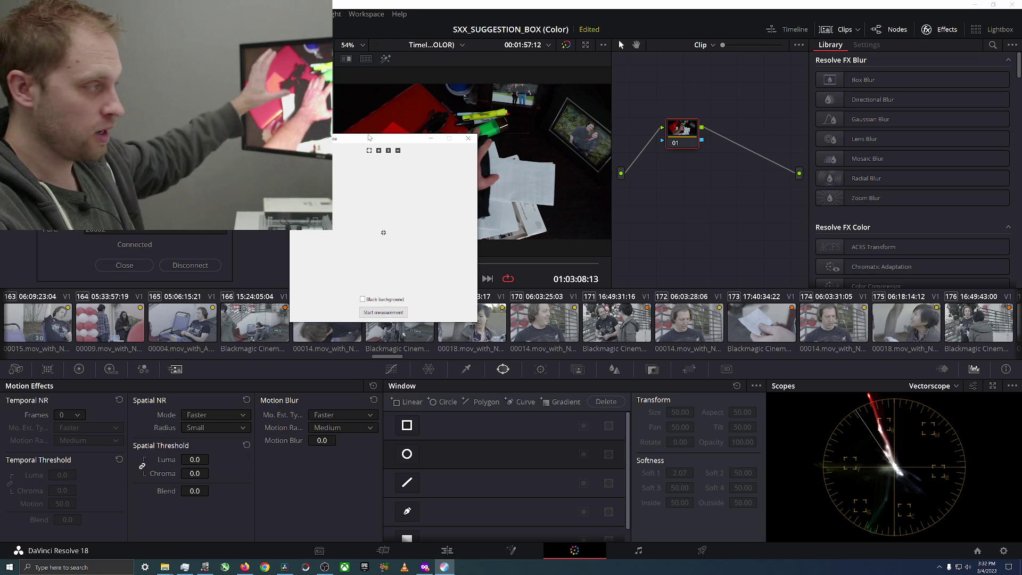
drag(370, 140, 302, 99)
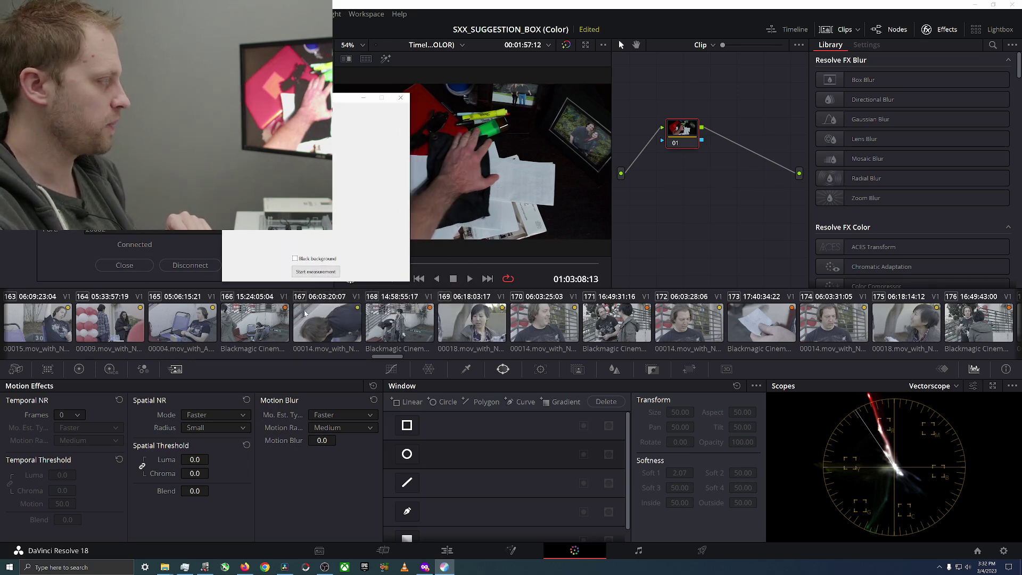
click(320, 272)
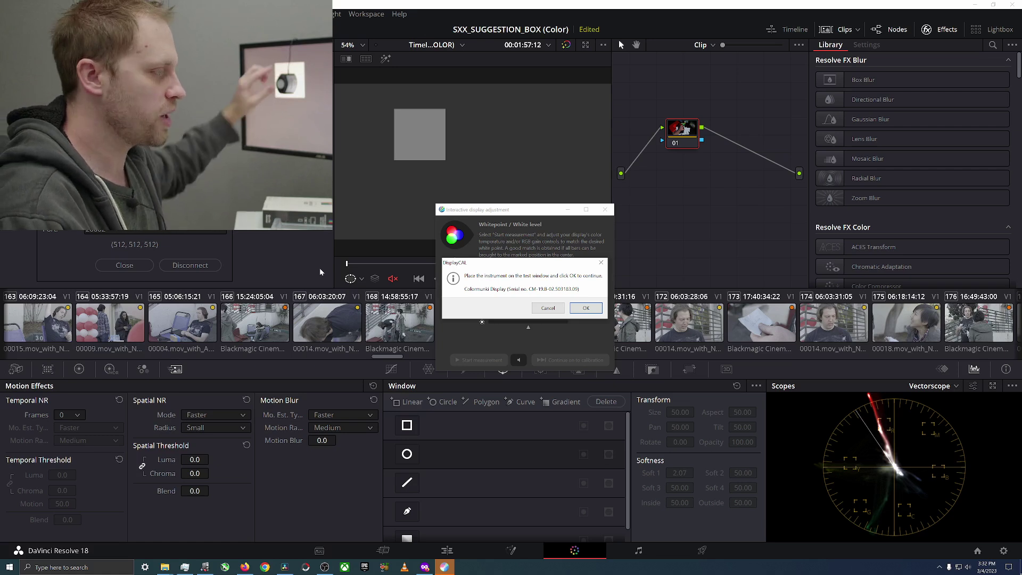
Confirm the colorimeter is on the test window and start live whitepoint measurement.
click(586, 309)
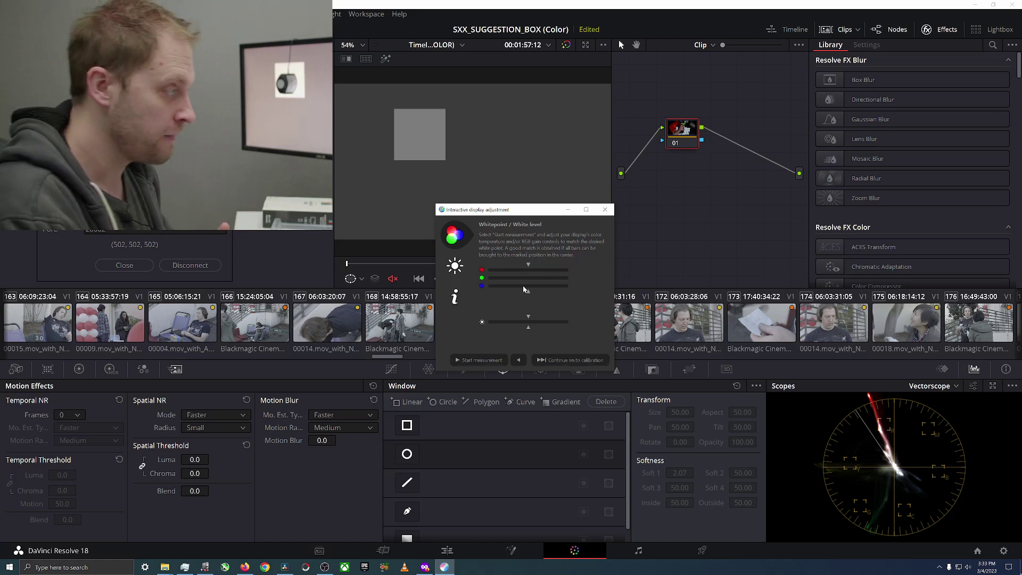
click(478, 360)
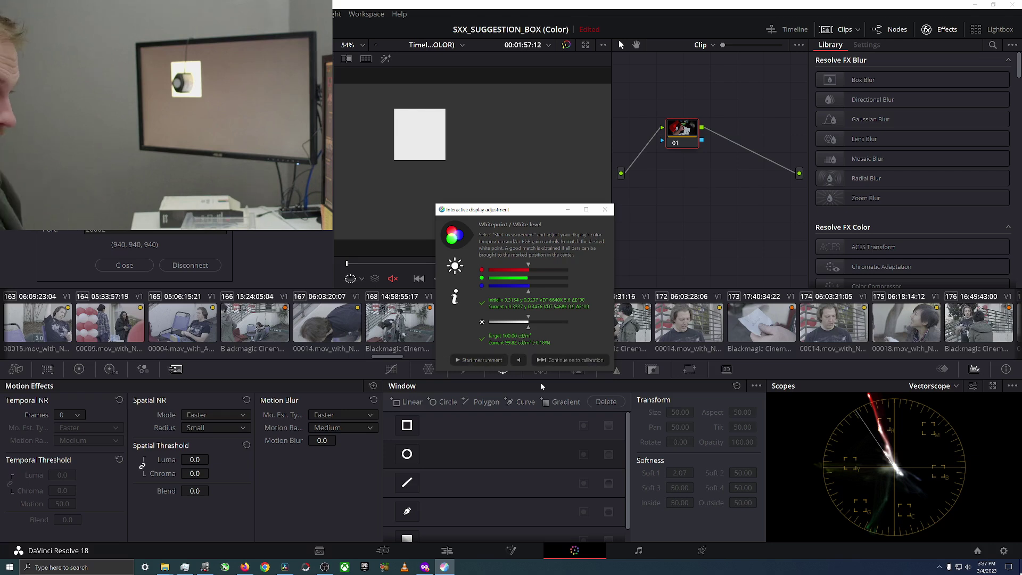
Accept the balanced whitepoint at about 99.82 cd/m² and continue to calibration and profiling.
click(573, 360)
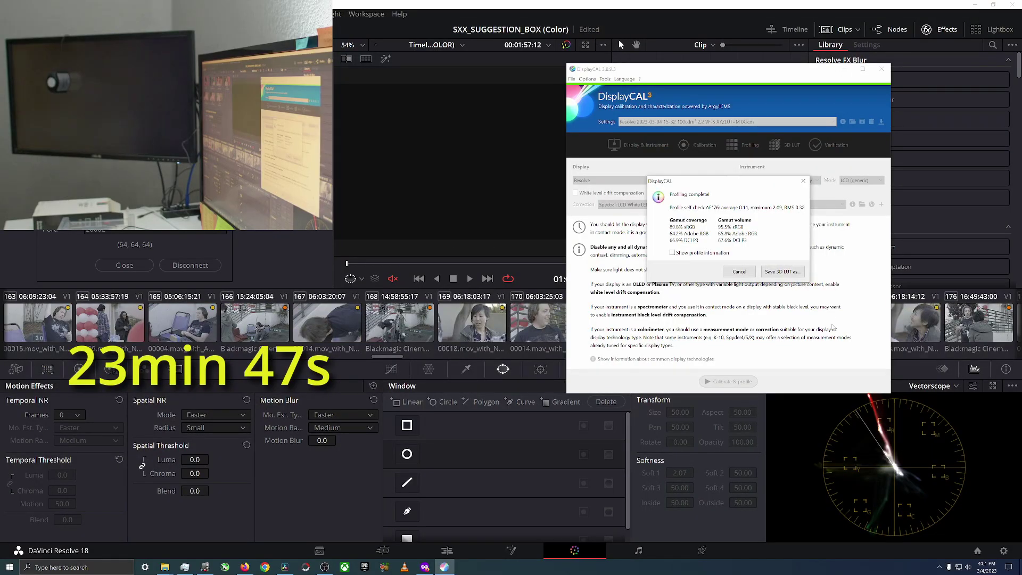
Save the calibration result as a 3D LUT on the Desktop, then close the Calman connection box.
click(774, 273)
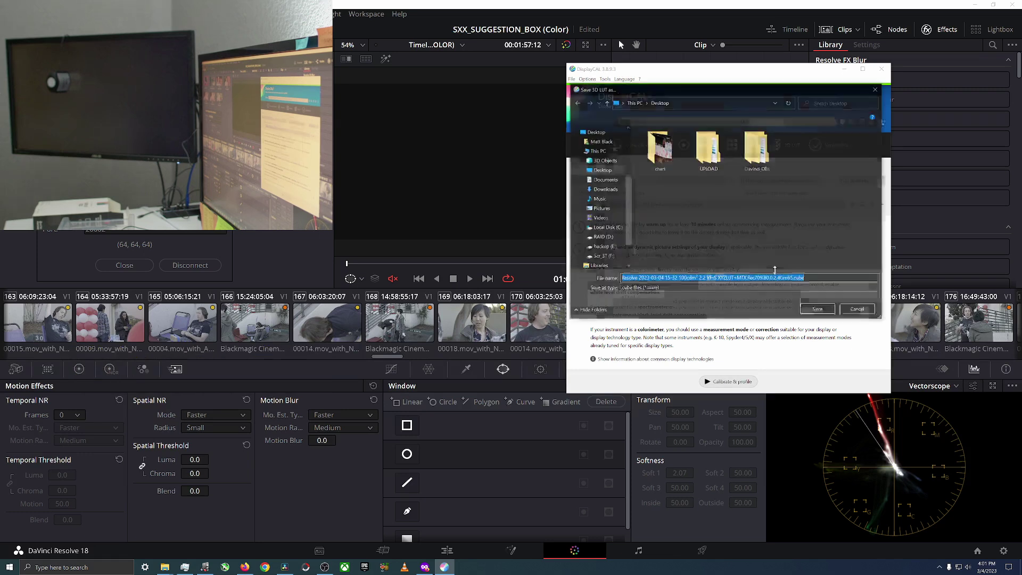
click(601, 170)
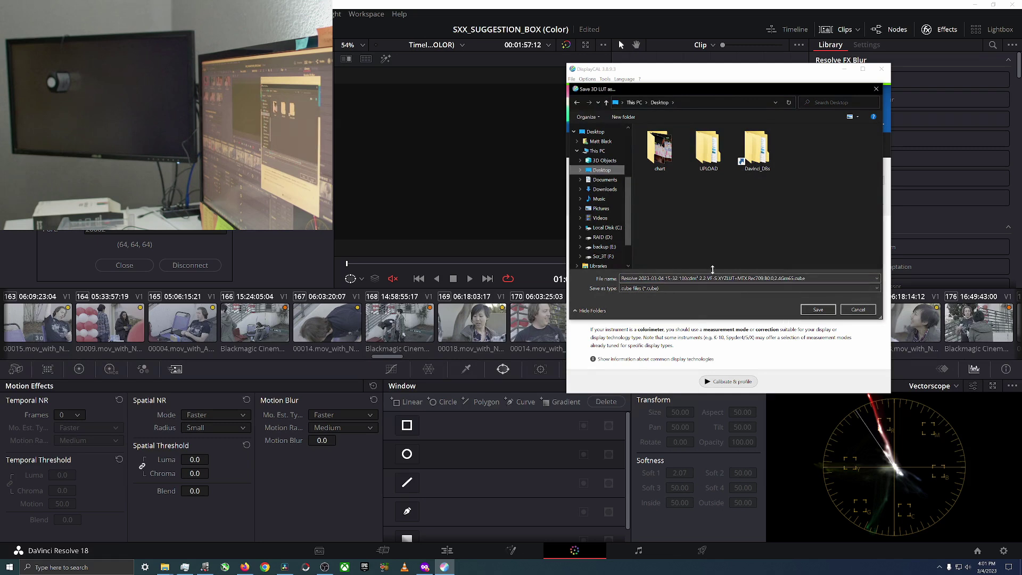
click(858, 309)
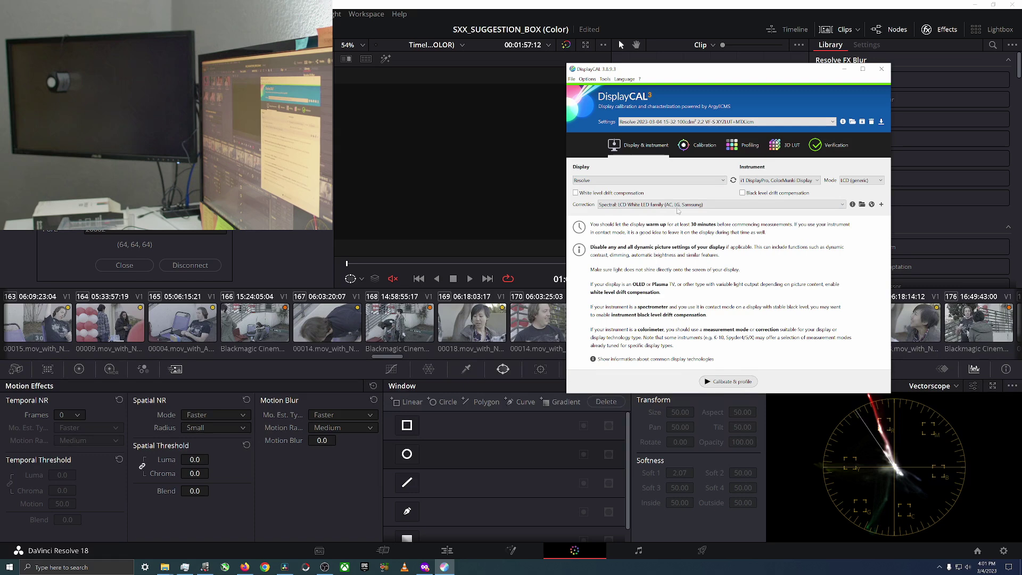
click(133, 263)
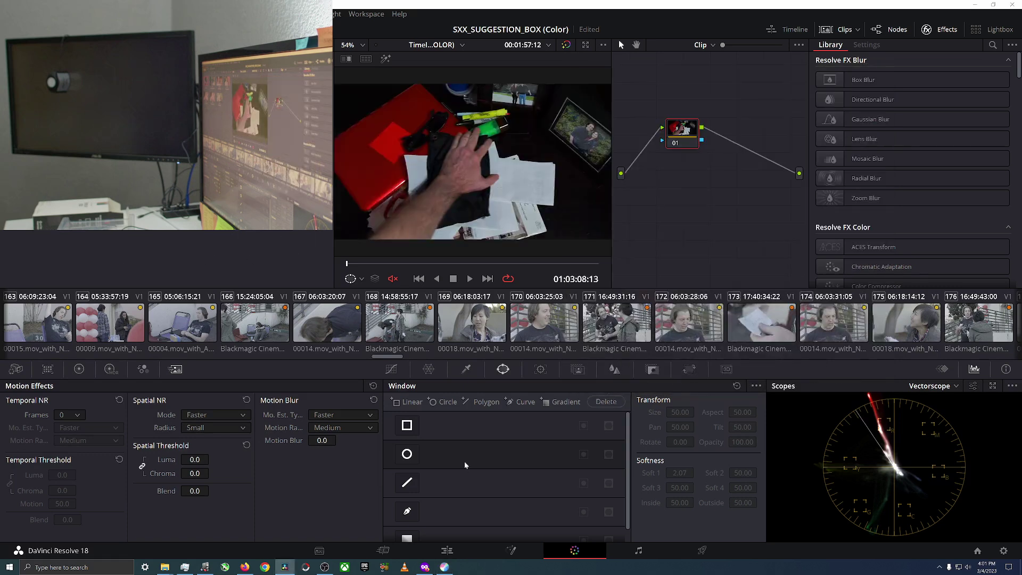
From Project Settings' Lookup Tables, open Resolve's LUT folder in File Explorer.
click(1002, 552)
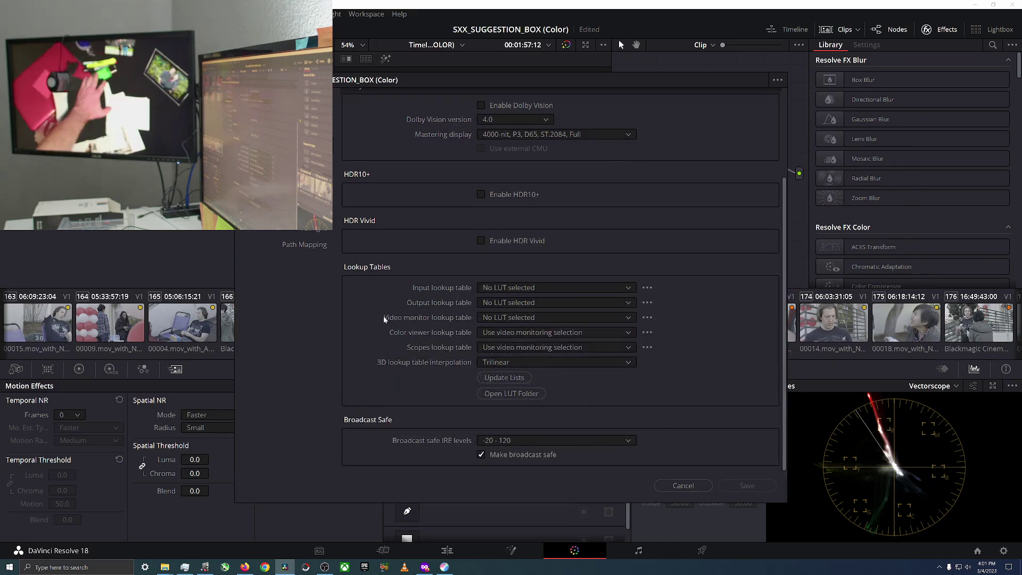
click(503, 394)
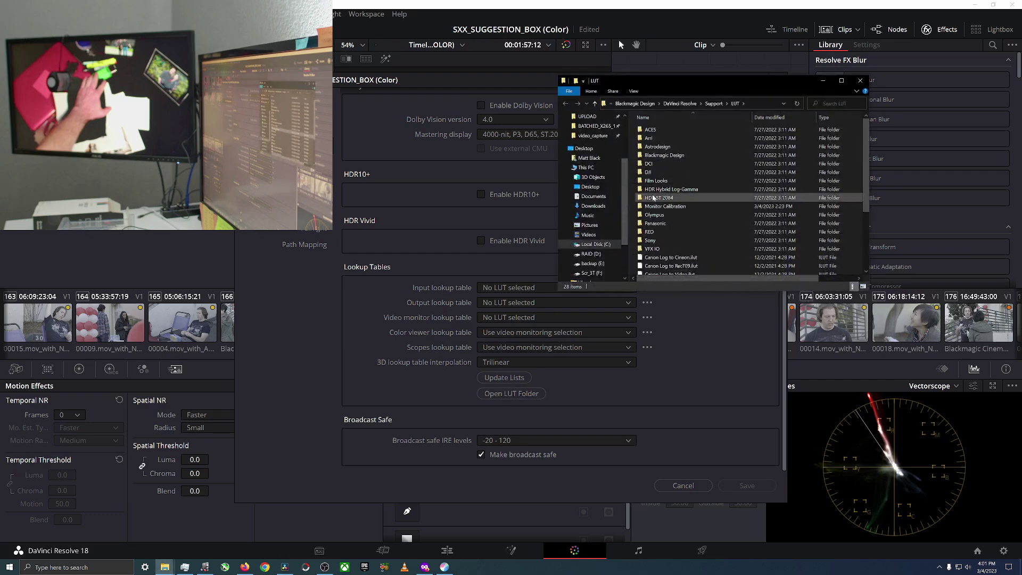
Open the Monitor Calibration folder and show the Desktop in a second Explorer window beside it.
click(667, 209)
double_click(667, 209)
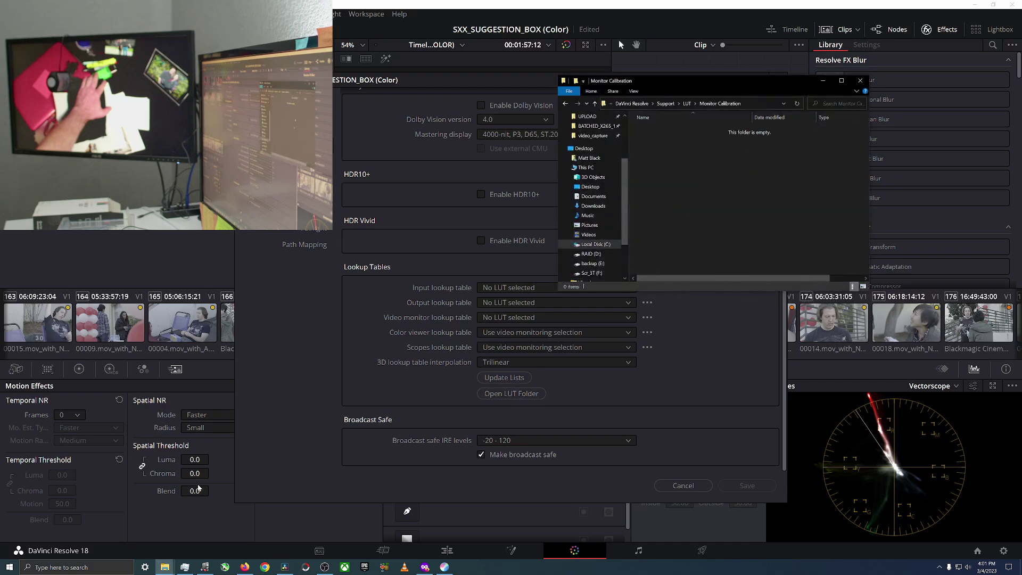
mouse_move(165, 567)
mouse_move(85, 532)
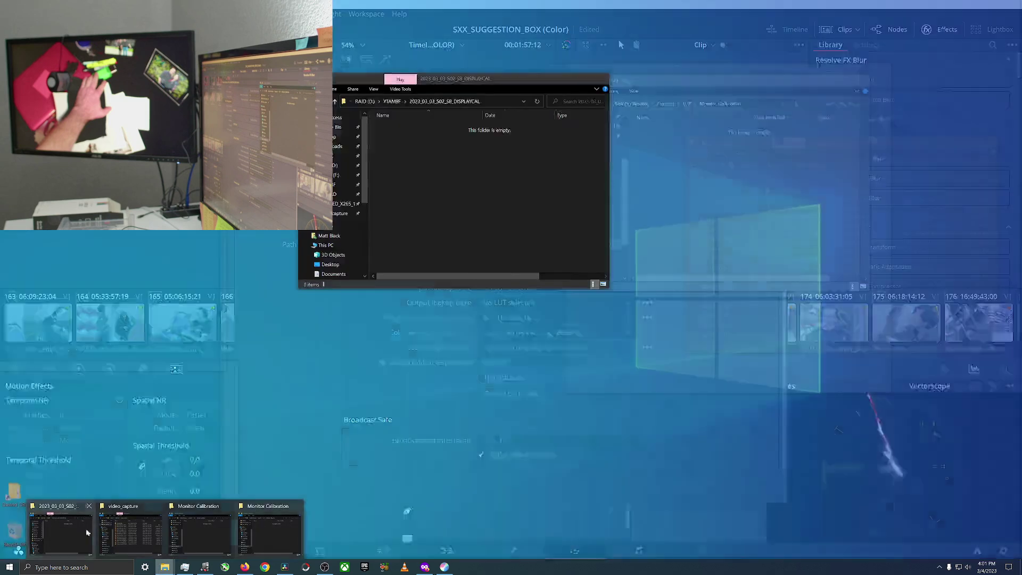
click(215, 534)
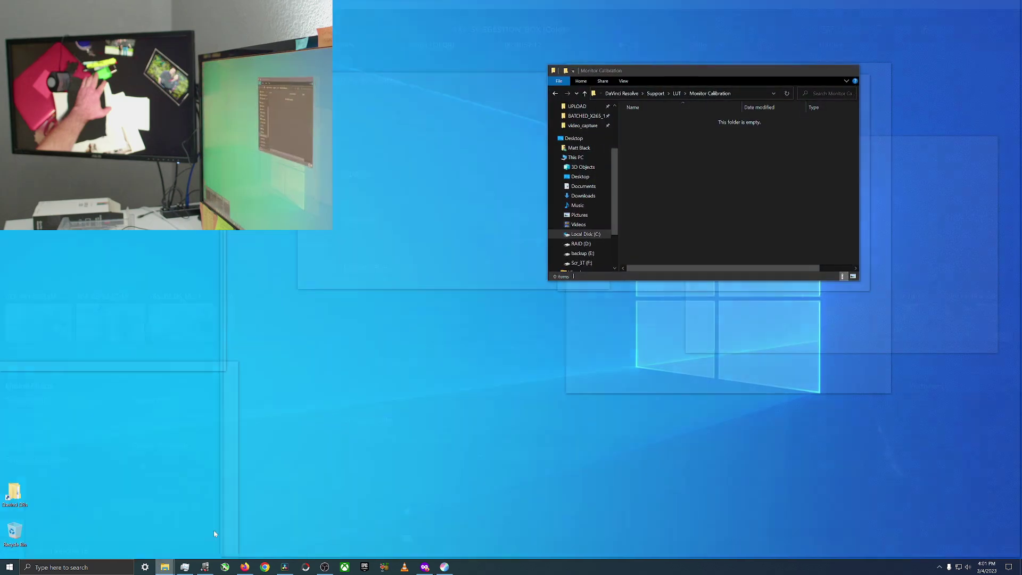
drag(650, 68, 341, 87)
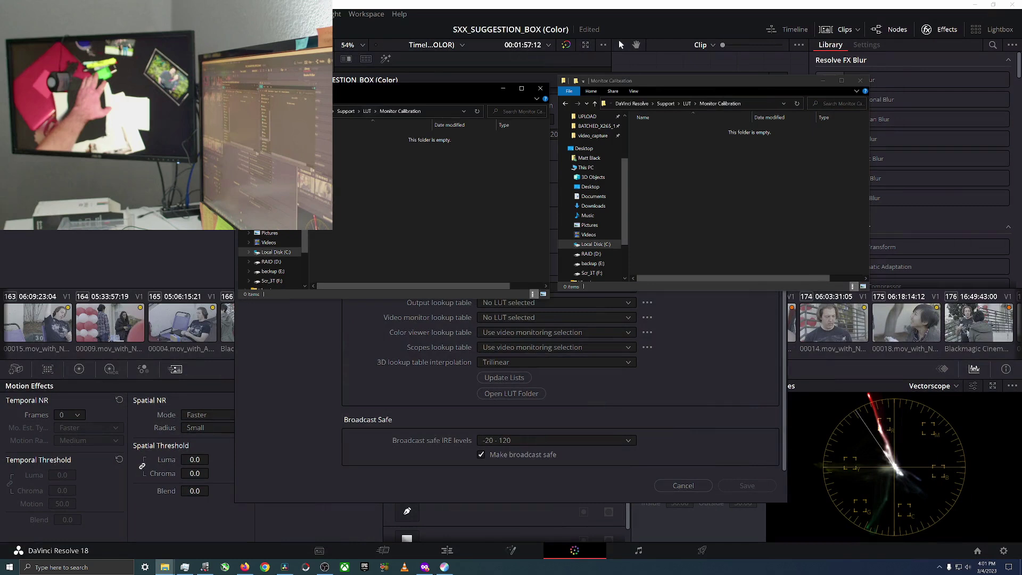
click(269, 194)
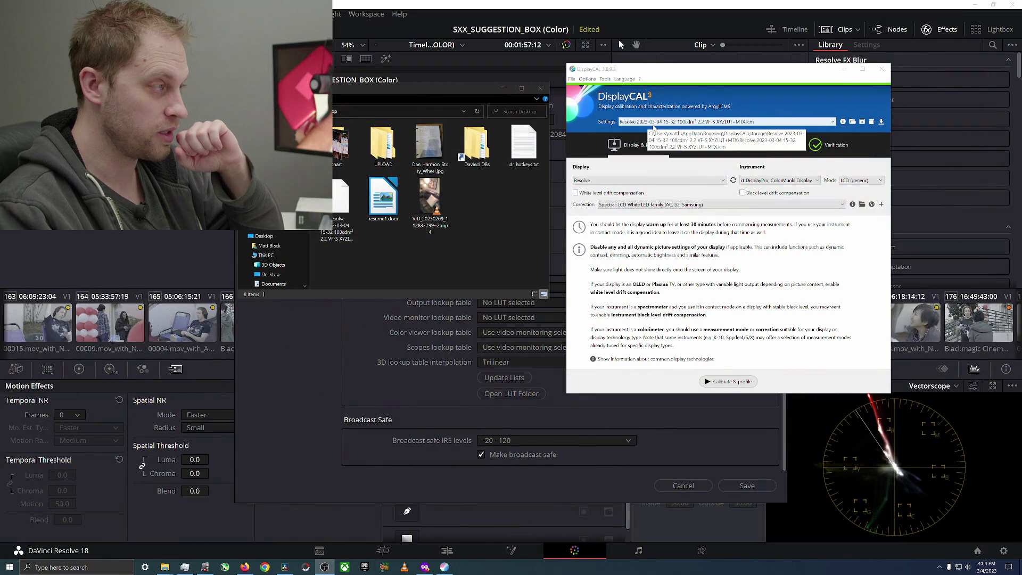
Save DisplayCAL's Resolve profile 3D LUT as a .cube file on the Desktop.
click(881, 122)
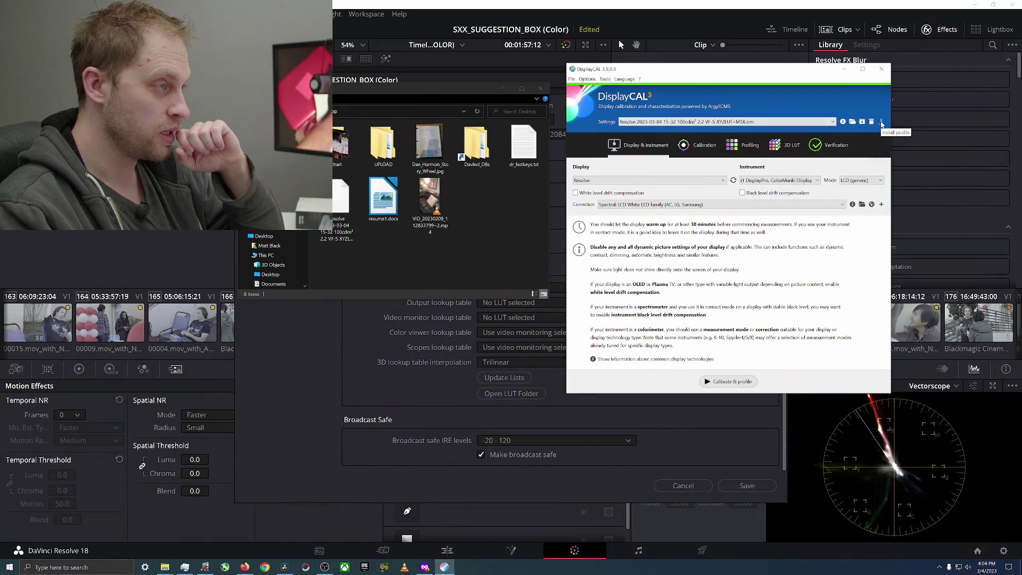
click(780, 273)
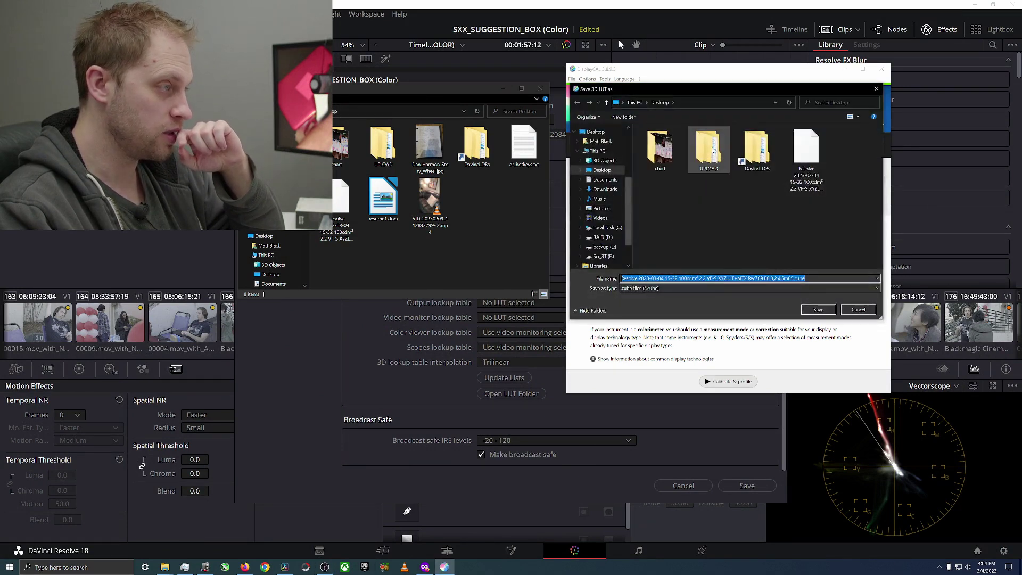
click(818, 310)
click(586, 292)
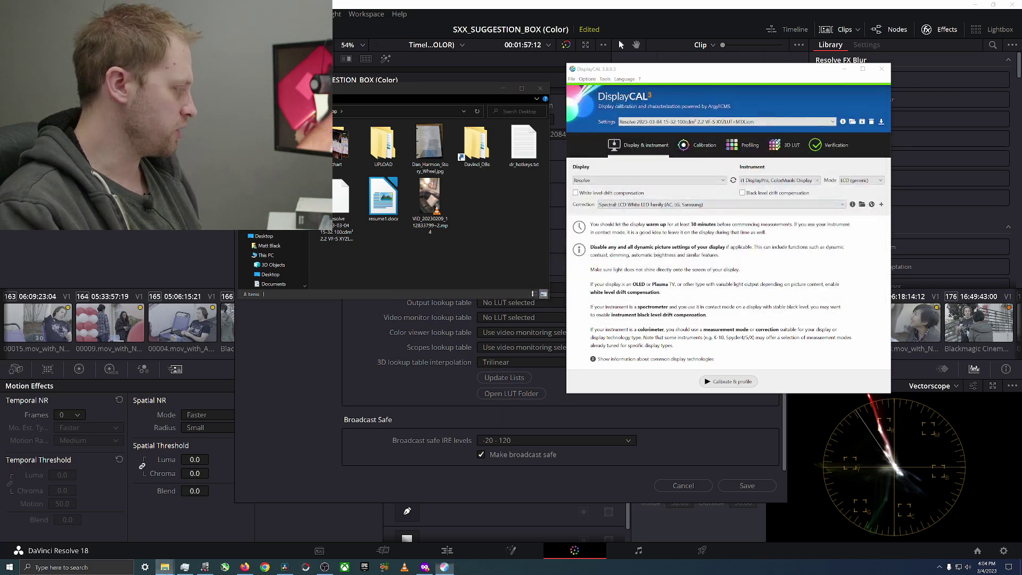
Move the new .cube LUT into Monitor Calibration and update Resolve's LUT lists.
click(266, 525)
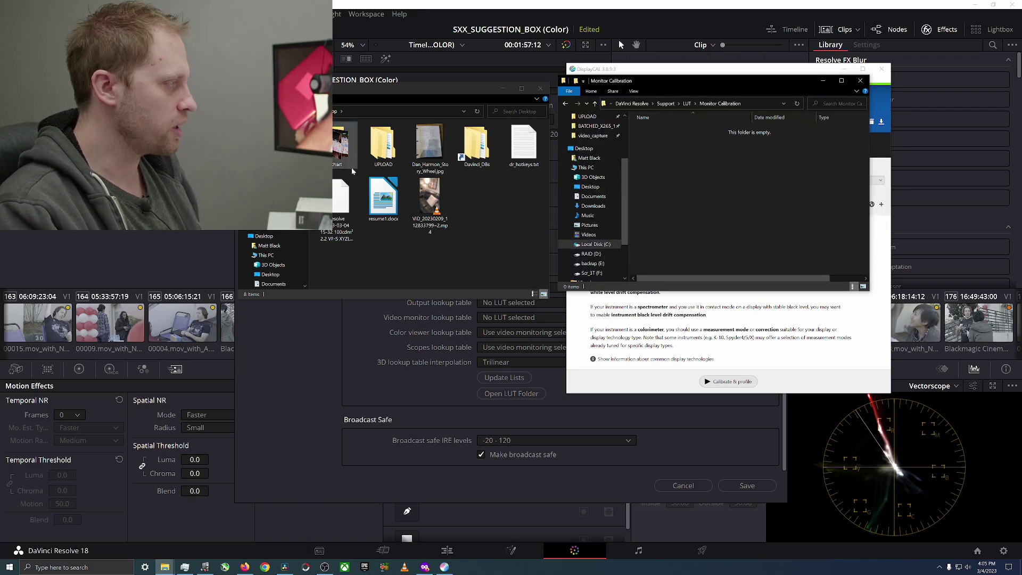
drag(340, 199, 715, 198)
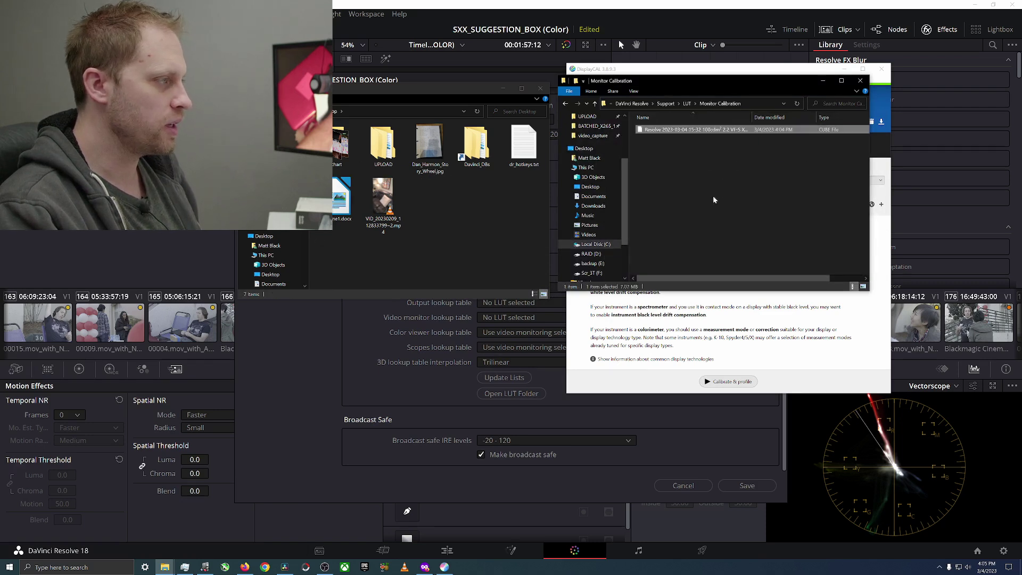
click(365, 395)
click(515, 377)
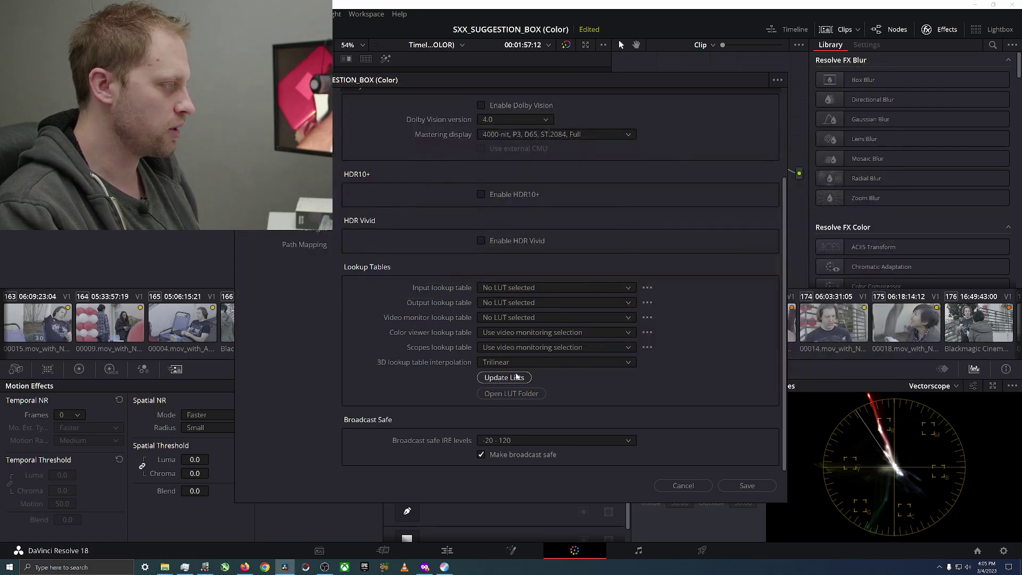
Set the video monitor lookup table to the new calibration LUT and save the settings.
click(648, 317)
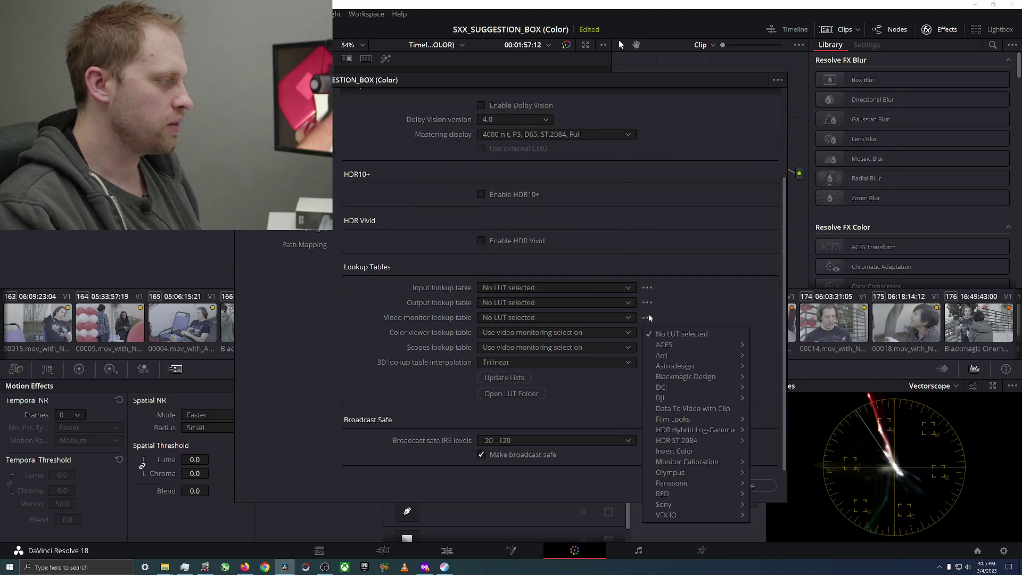
mouse_move(706, 464)
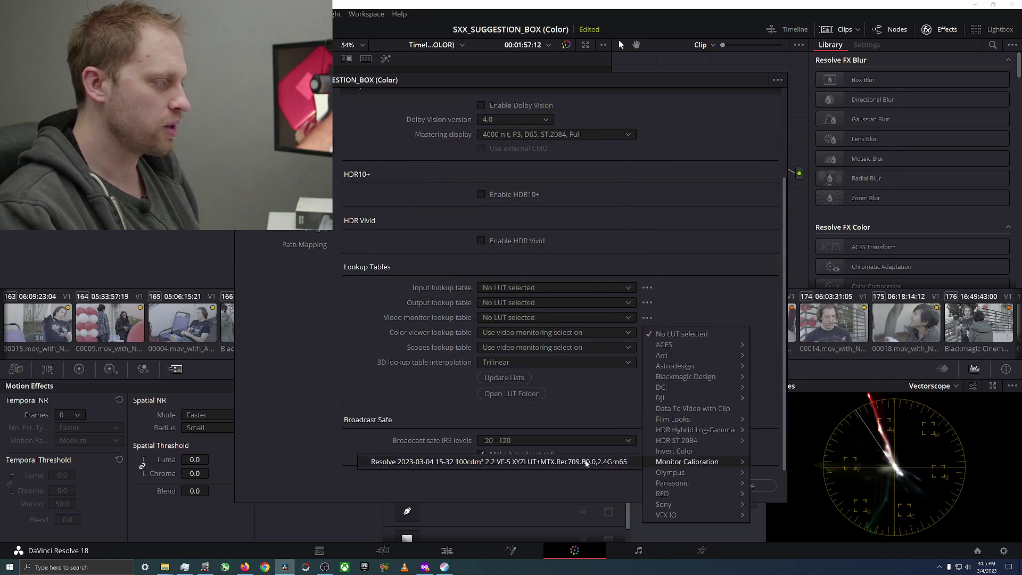
click(586, 462)
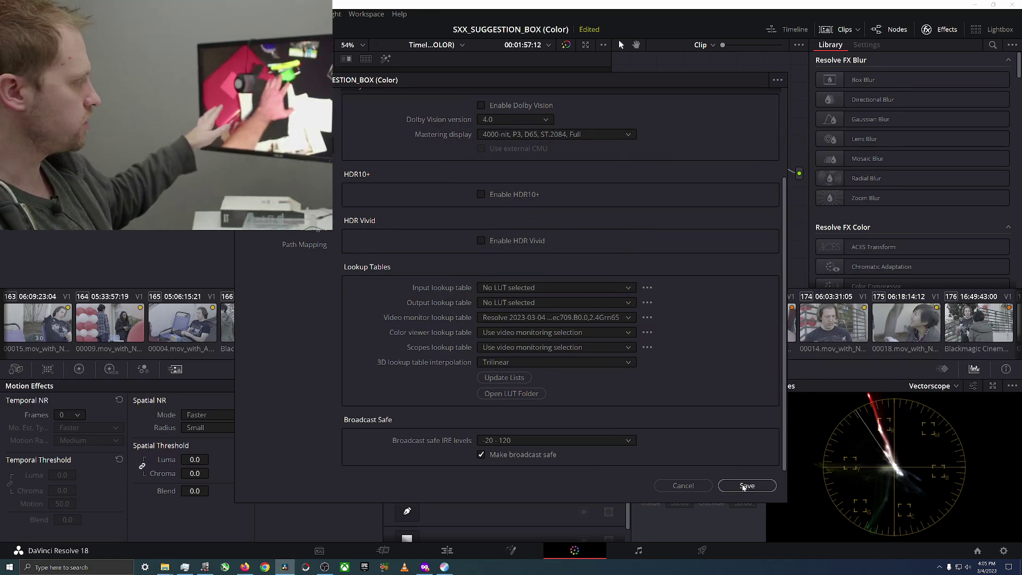
click(747, 485)
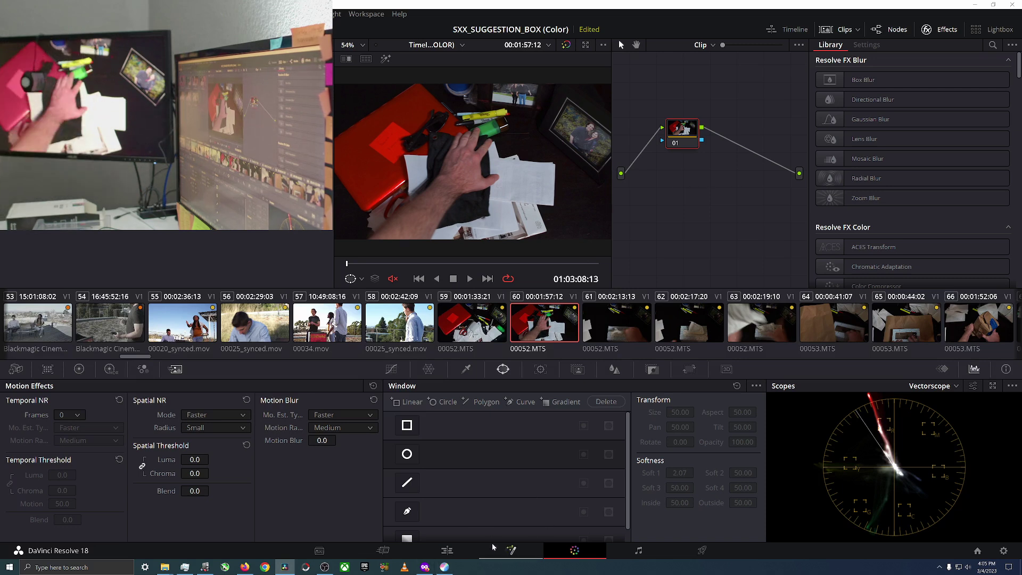
Choose the U28E510 display in DisplayCAL and start Calibrate & profile from the Calibration tab.
click(444, 568)
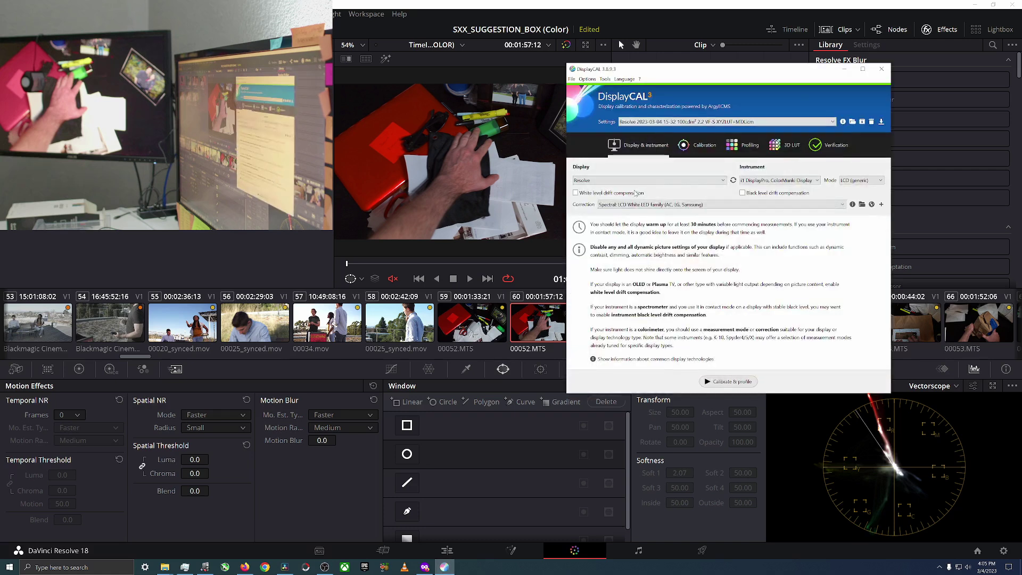
click(589, 181)
click(623, 189)
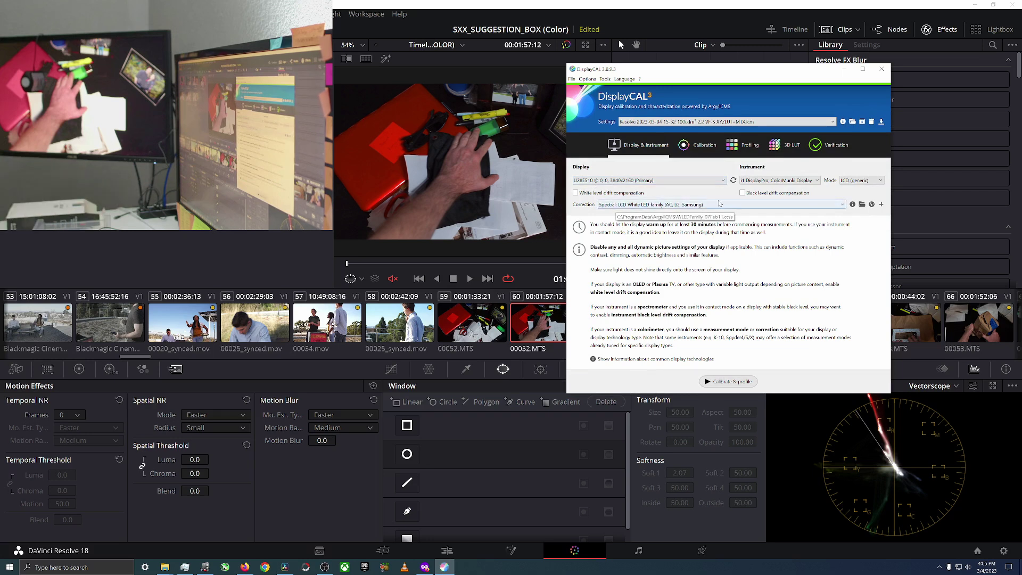
click(711, 146)
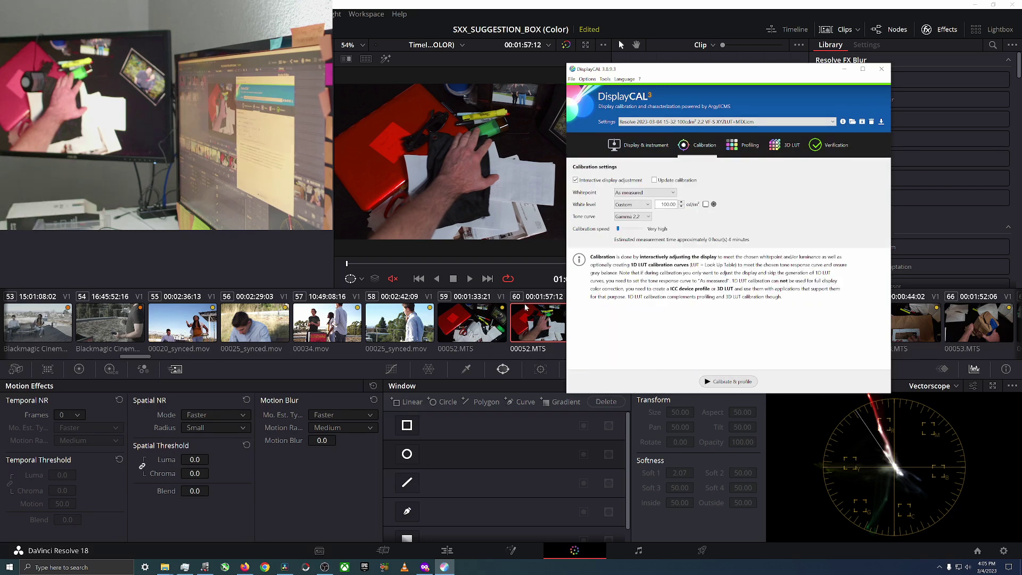
click(728, 382)
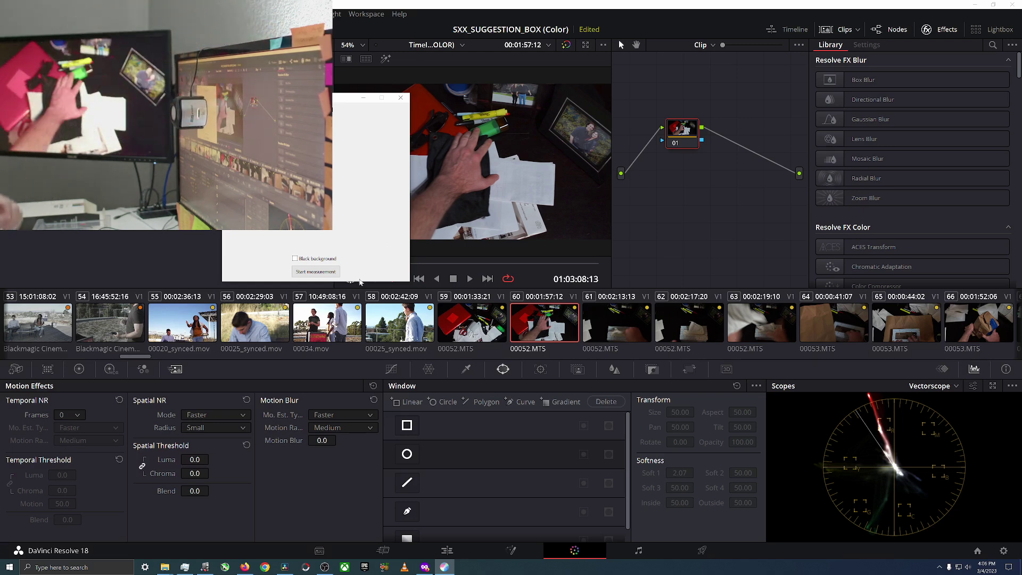
Start the interactive display adjustment, then continue on to the calibration measurements.
click(318, 270)
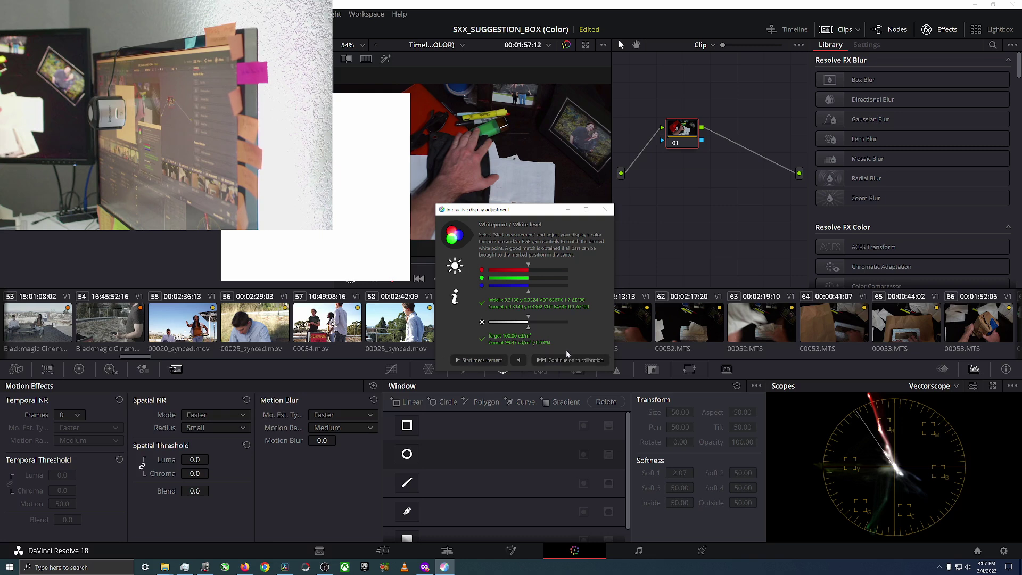
click(566, 359)
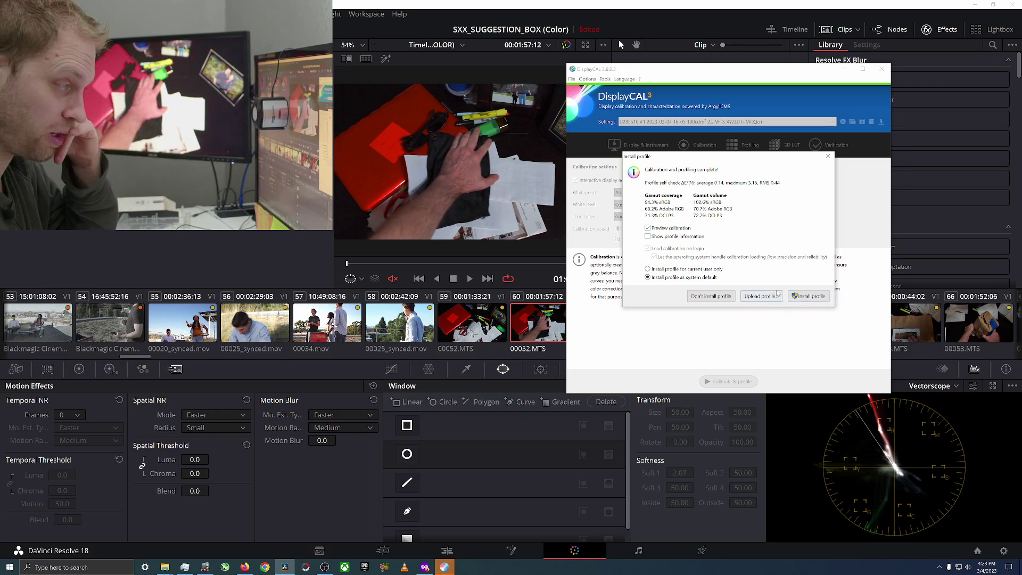
Install the U28E510 profile as system default, dismiss the confirmation, and return to Resolve.
click(793, 297)
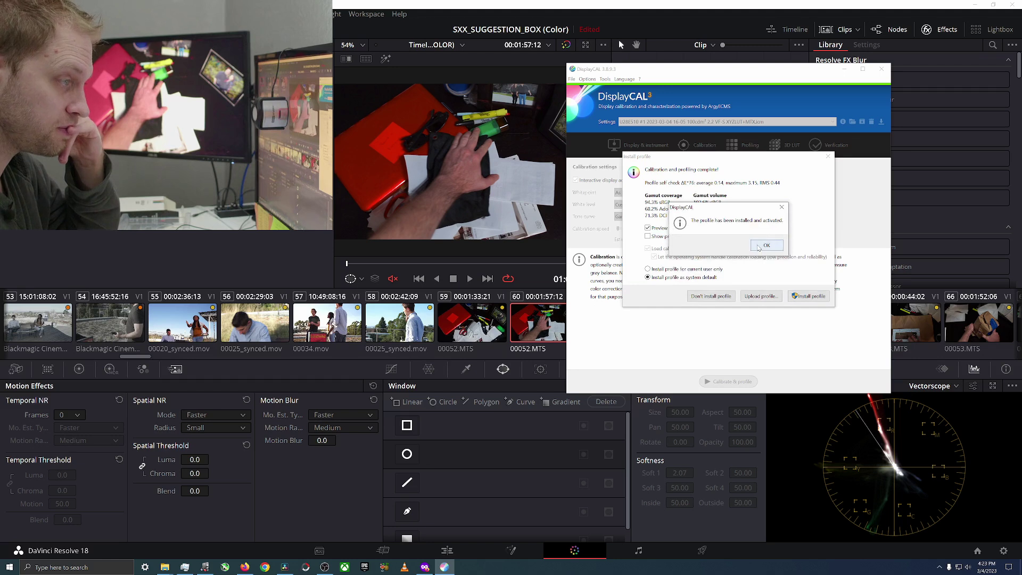
click(766, 246)
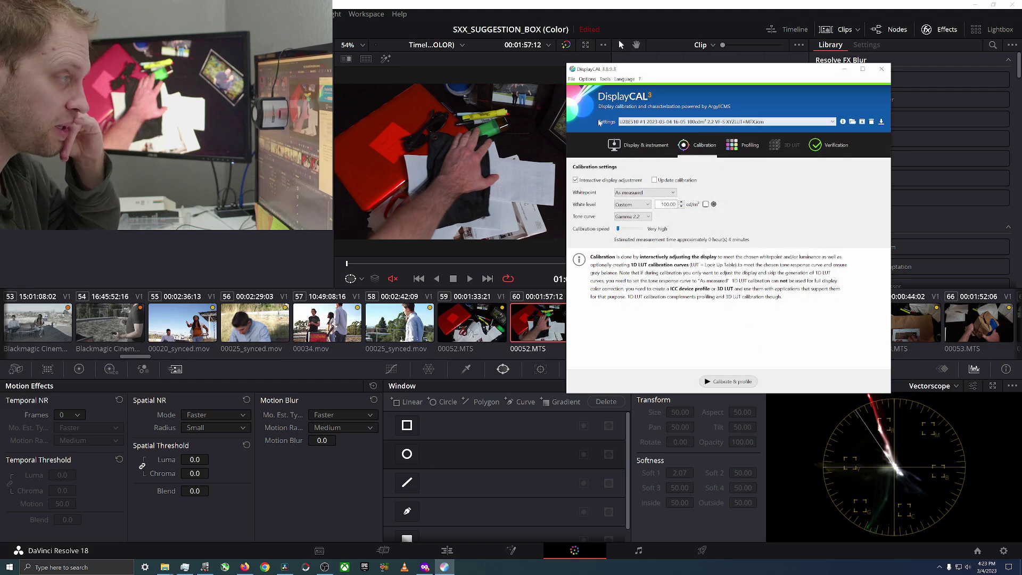
click(267, 242)
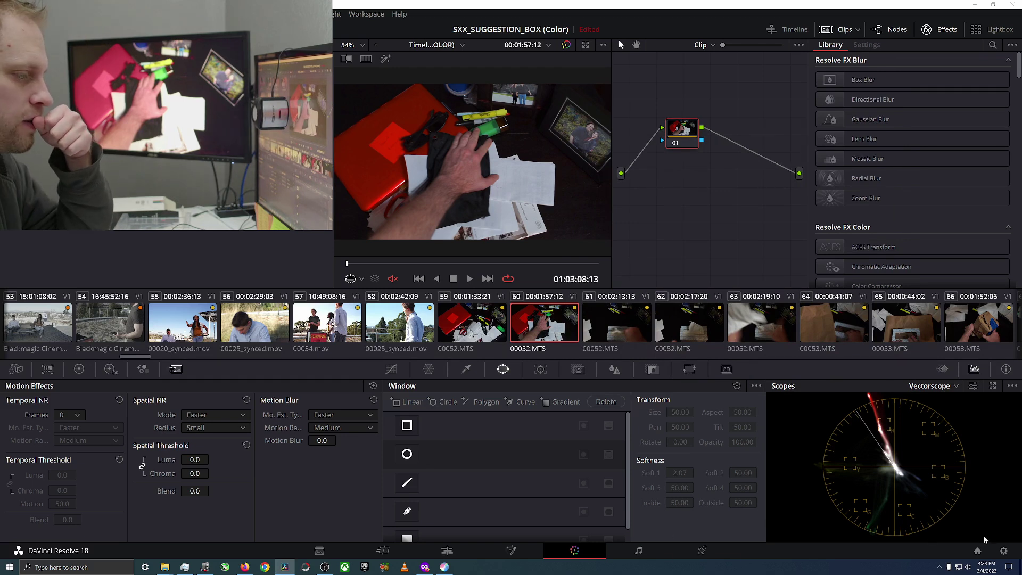
Clear the video monitor lookup table and save the project settings.
click(1005, 552)
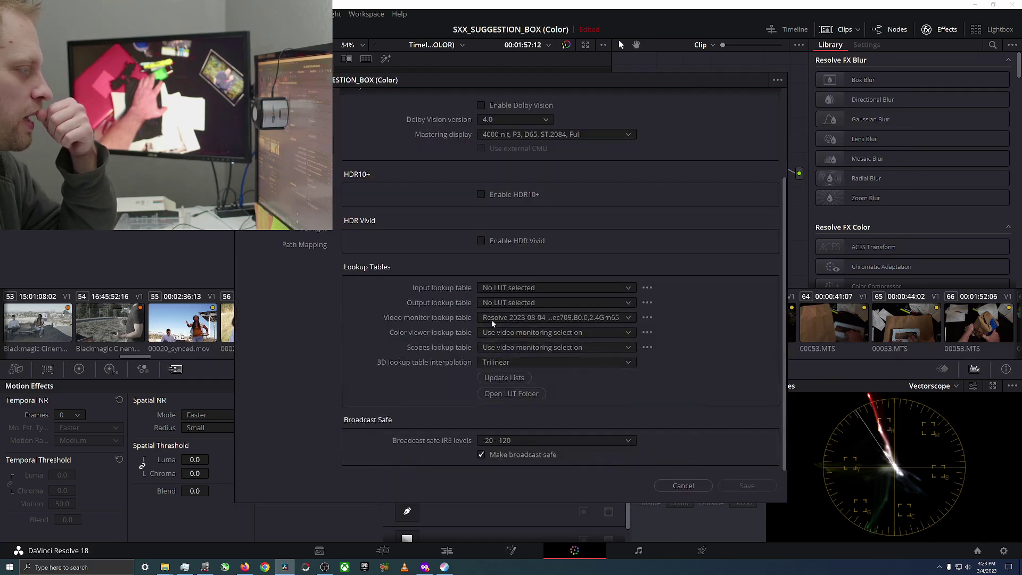
click(528, 318)
scroll(534, 346, up, 15)
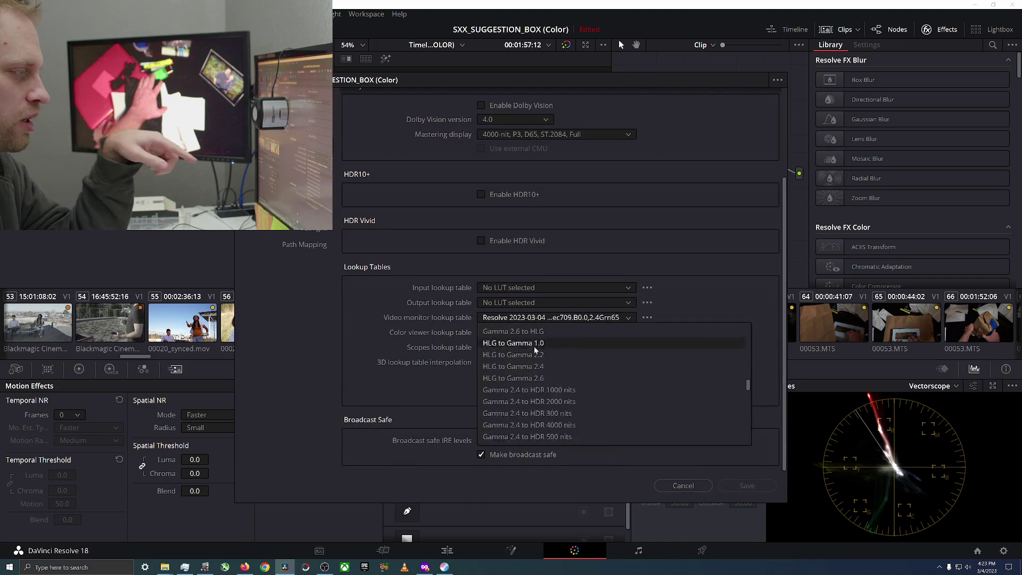
click(533, 331)
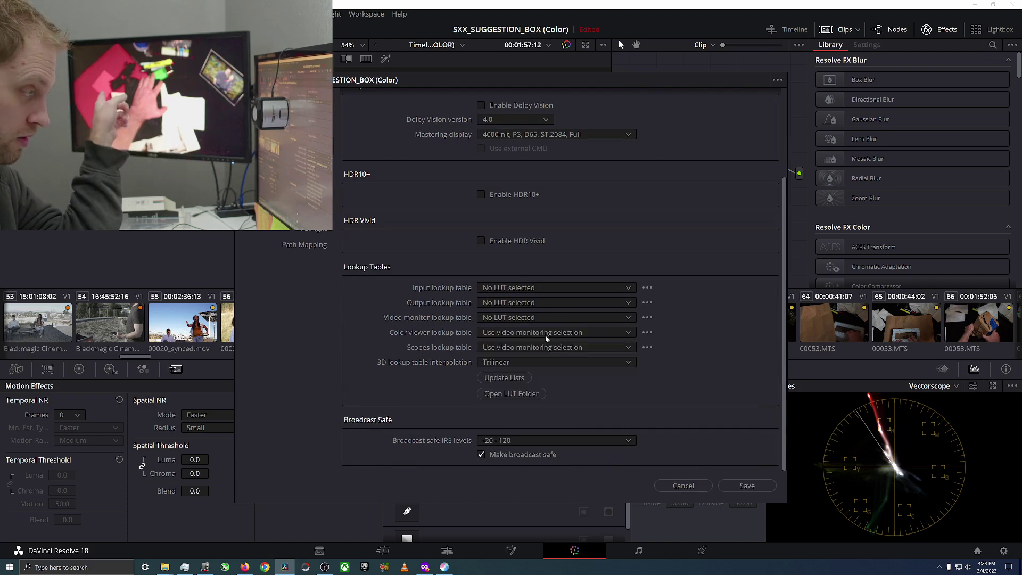
click(748, 486)
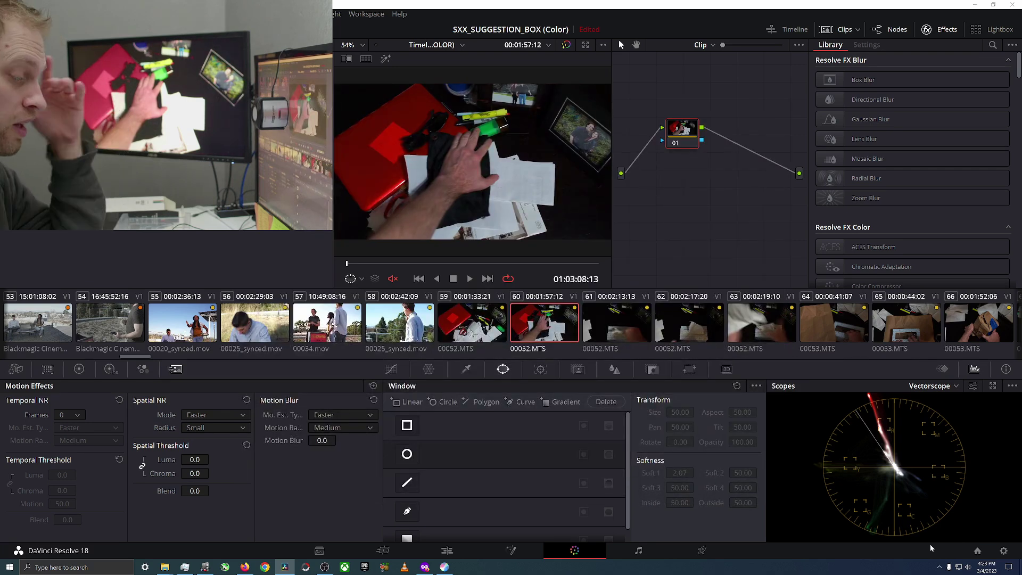
Set the video monitor LUT to the dated Resolve calibration LUT from Monitor Calibration and save.
click(1004, 550)
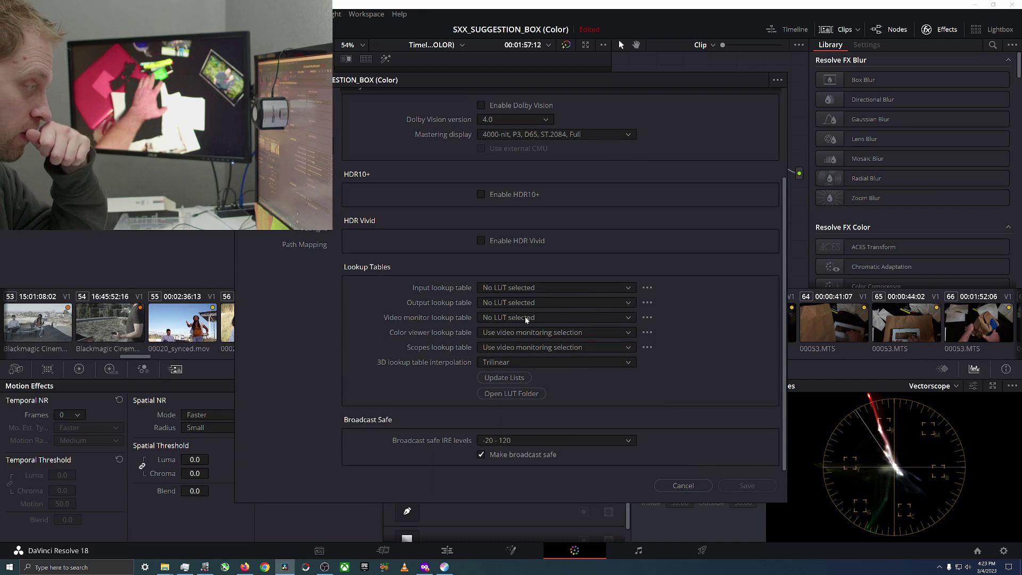
click(525, 320)
click(657, 317)
click(648, 317)
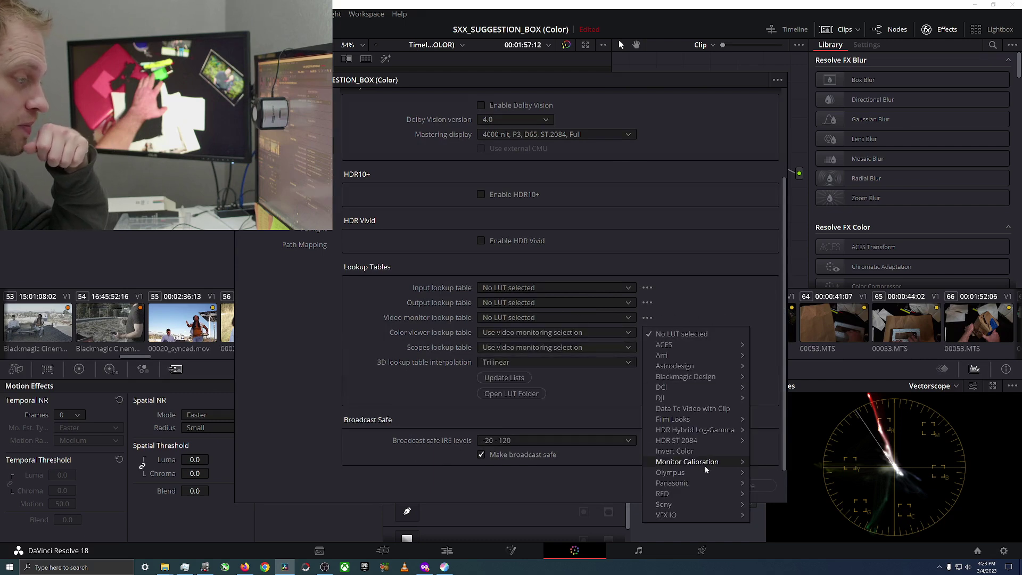
mouse_move(704, 465)
click(567, 461)
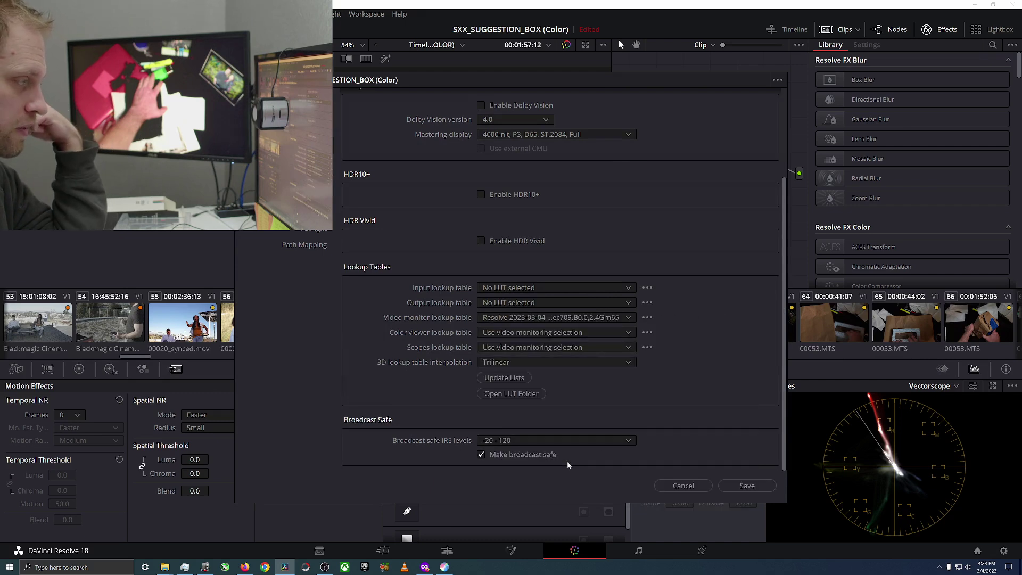
click(740, 486)
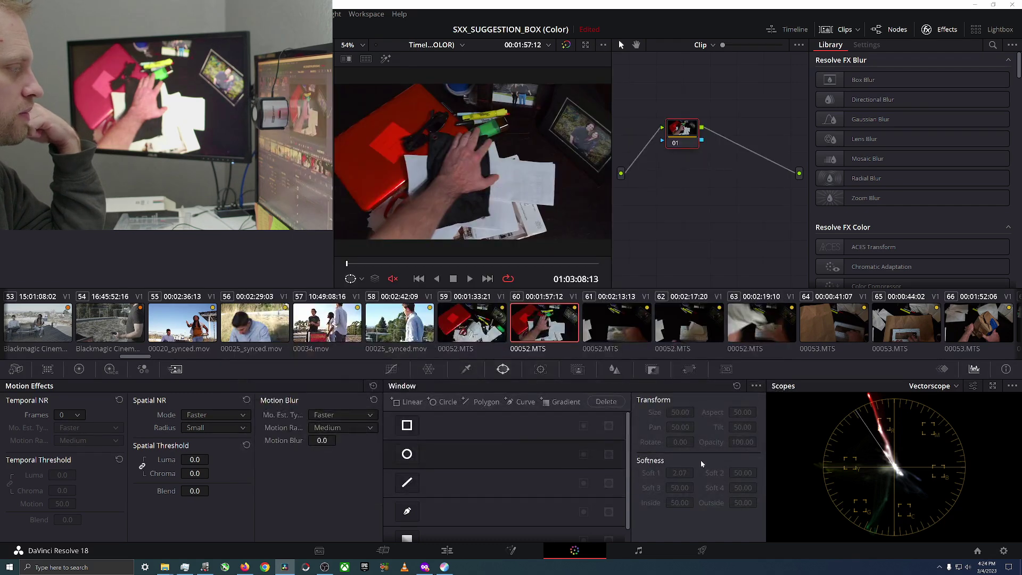
click(1004, 550)
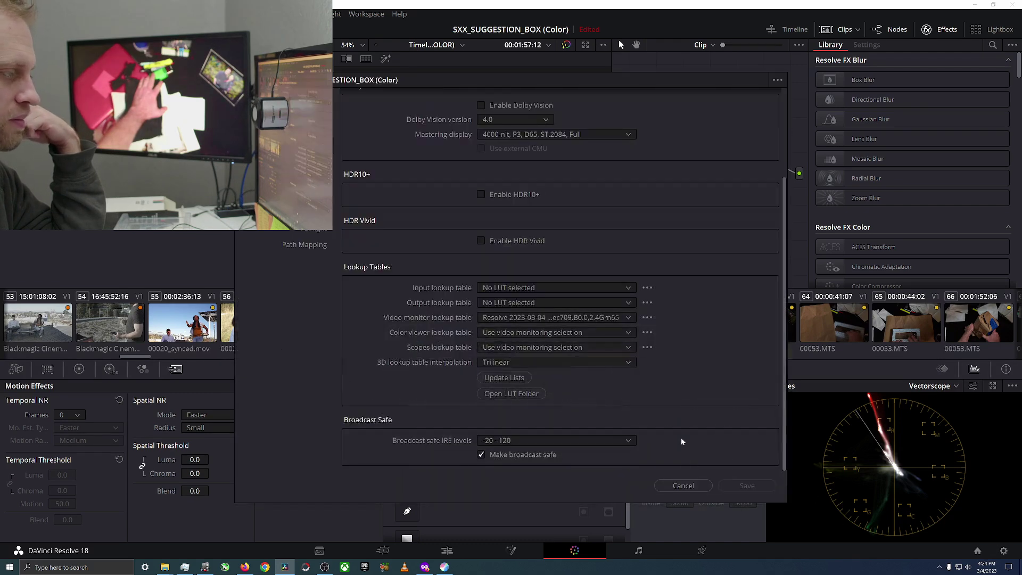
click(551, 332)
Set the color viewer LUT to No LUT selected, save, and check the scopes LUT list unchanged.
click(532, 345)
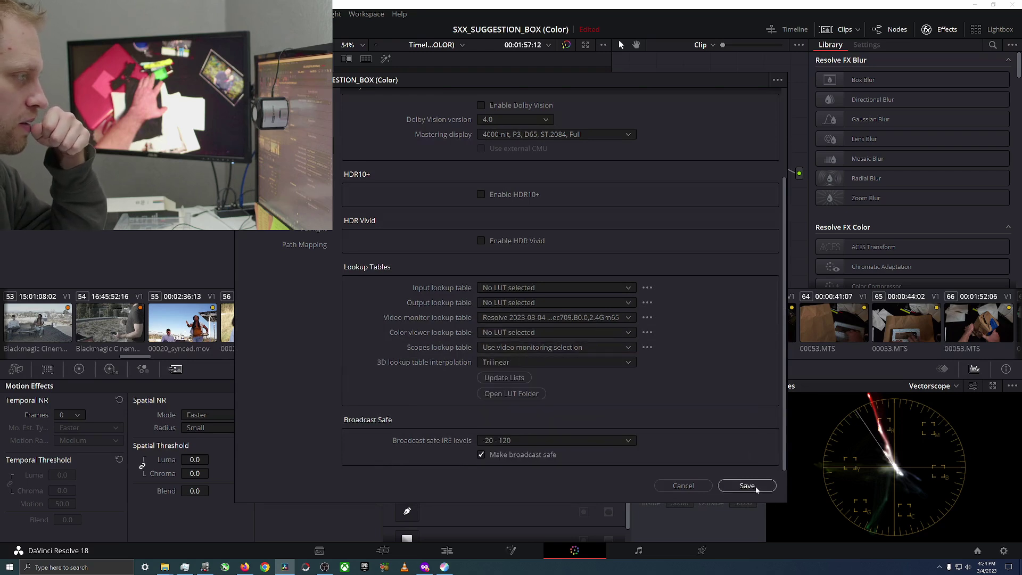
click(748, 486)
click(1003, 551)
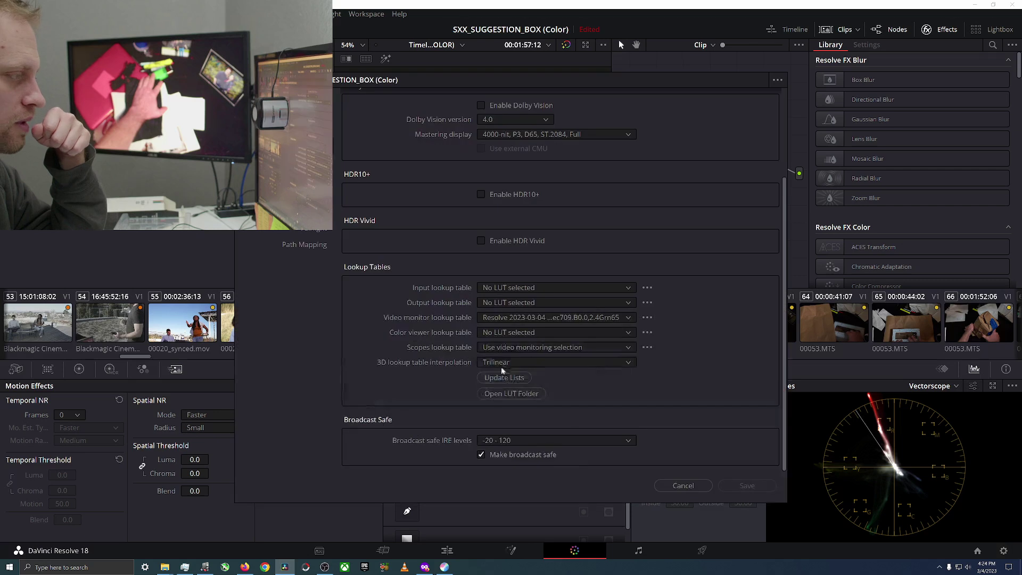
click(516, 349)
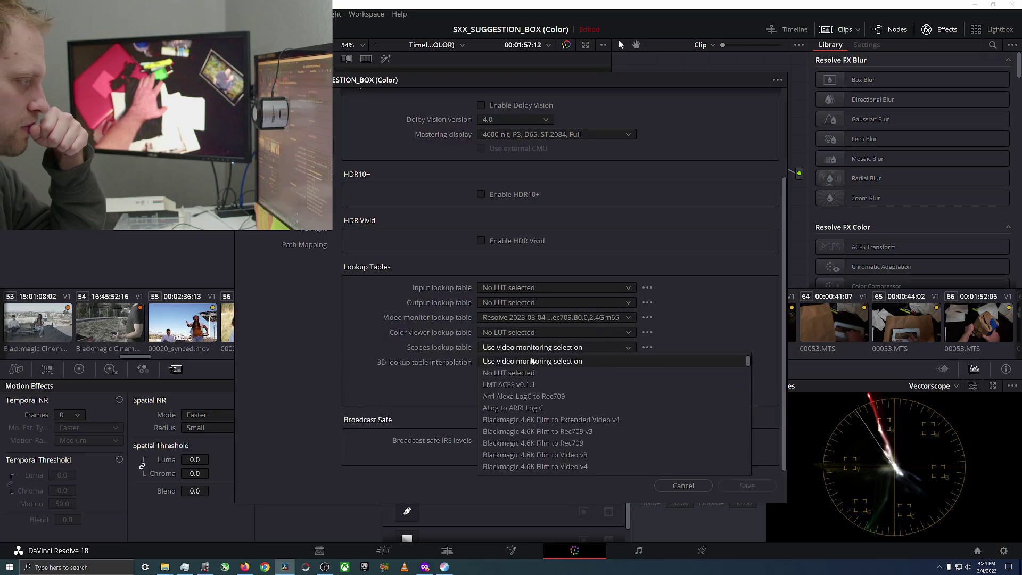
click(532, 360)
Switch the color viewer LUT to Use video monitoring selection and save it for comparison.
click(627, 331)
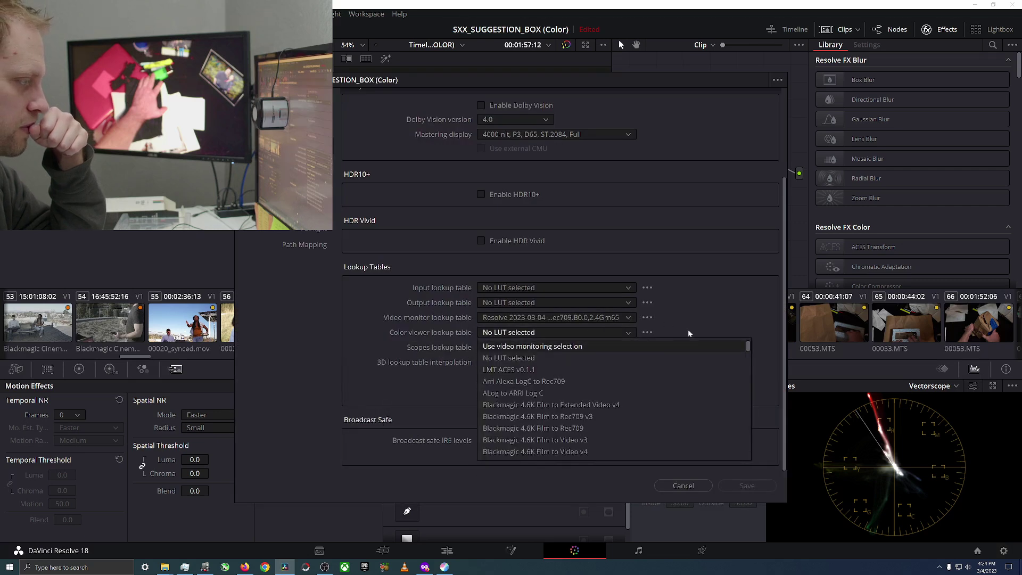
click(592, 346)
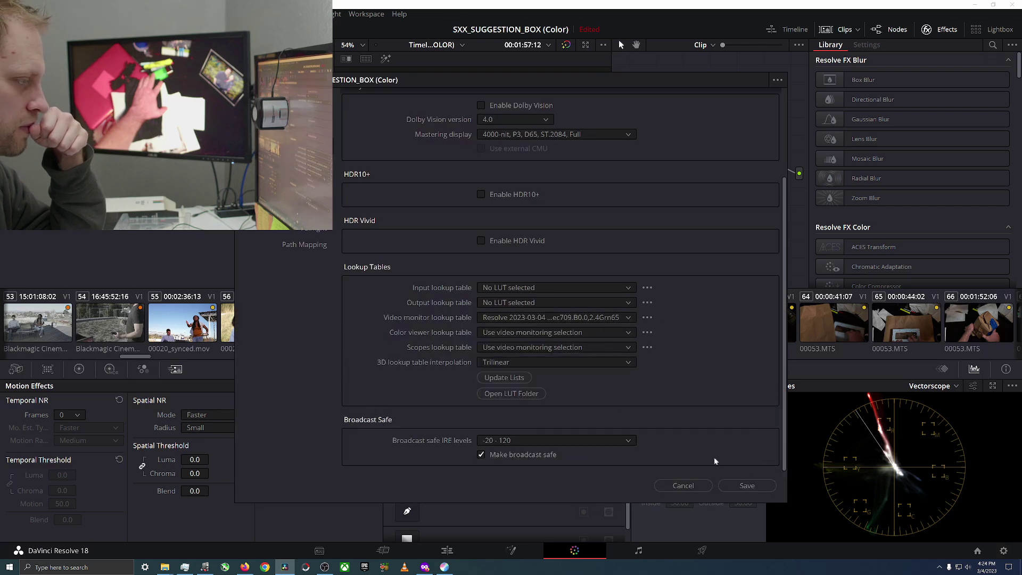
click(747, 486)
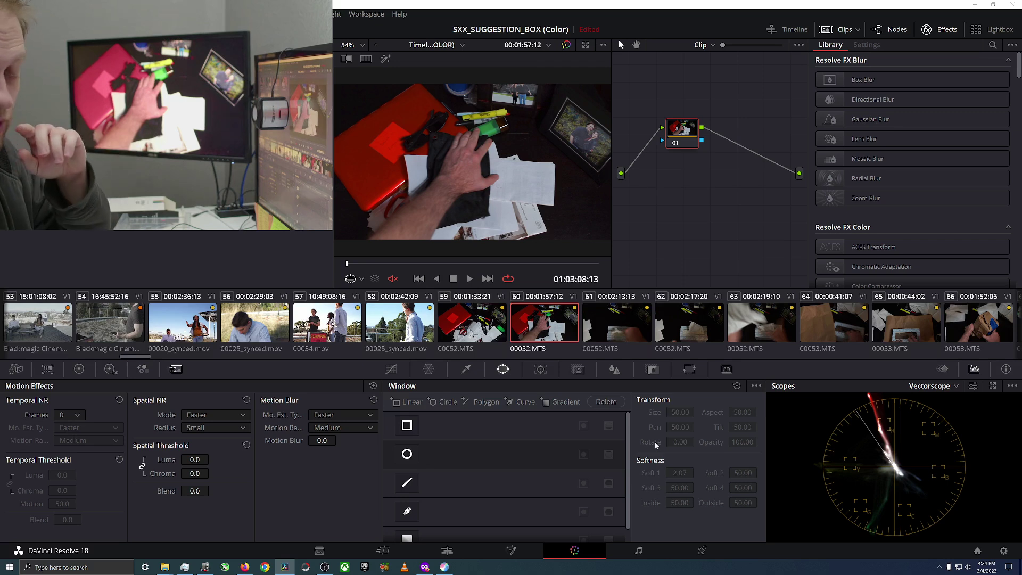
click(1003, 551)
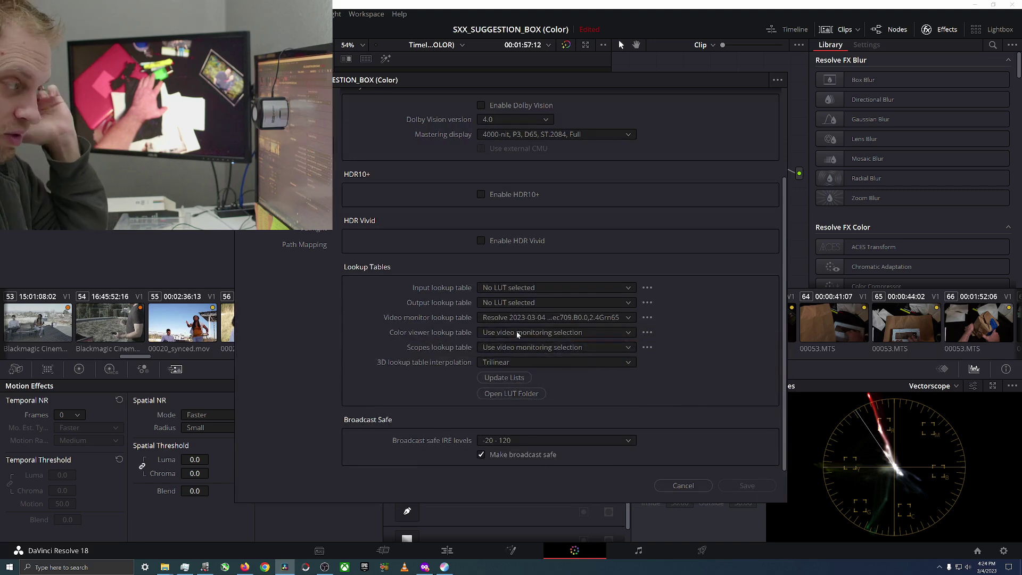
click(691, 485)
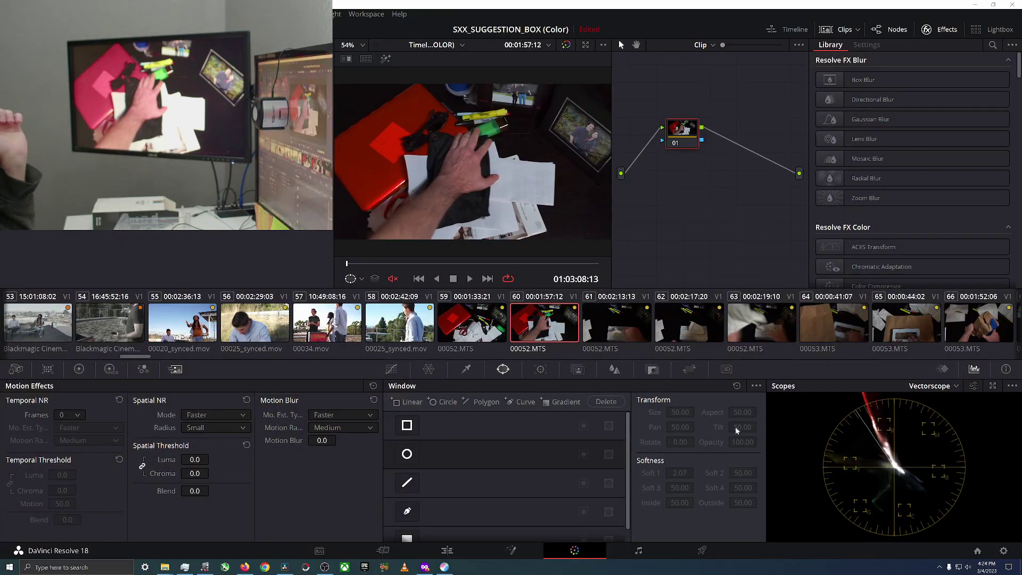
Return the color viewer LUT to No LUT selected and save the project settings.
click(1004, 551)
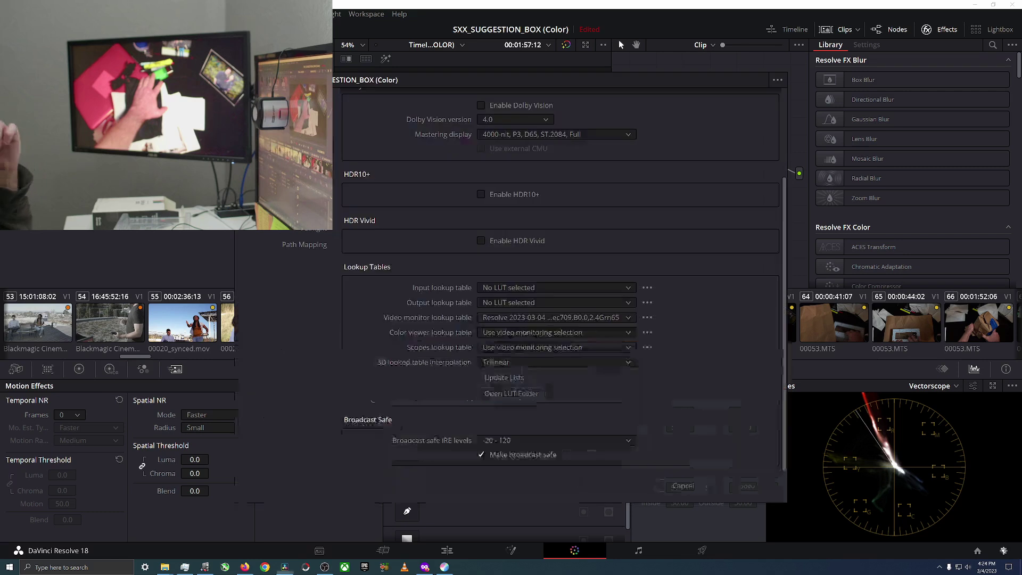
click(515, 337)
click(524, 359)
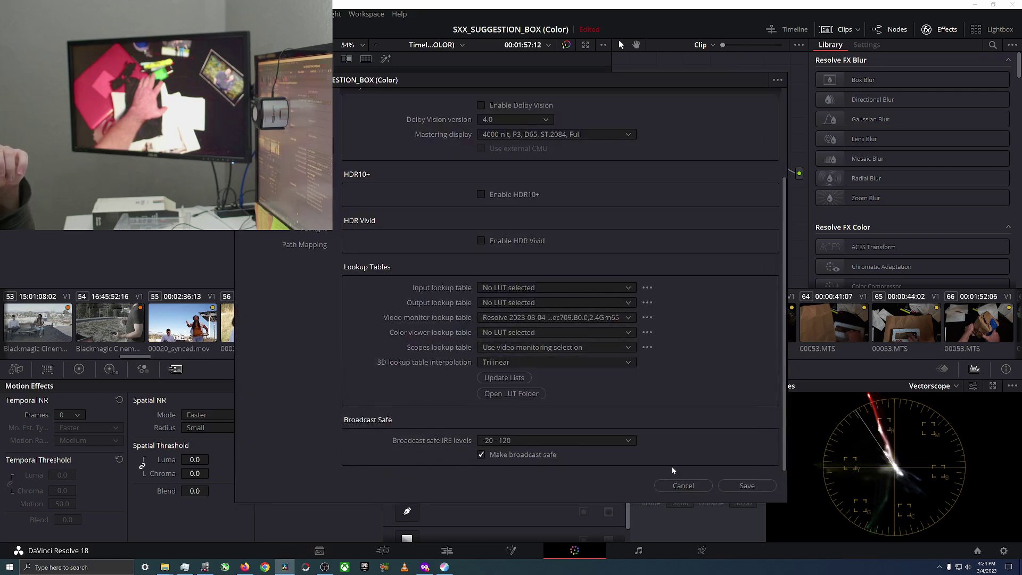
click(748, 485)
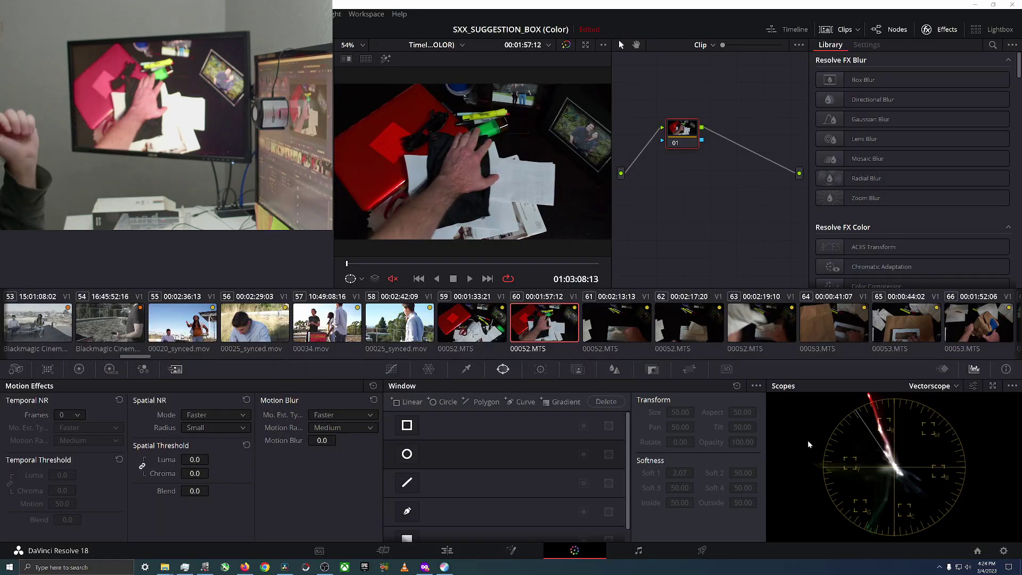
key(shift+9)
Set Color viewer LUT to Use video monitoring selection and Scopes LUT to No LUT, then save.
click(532, 332)
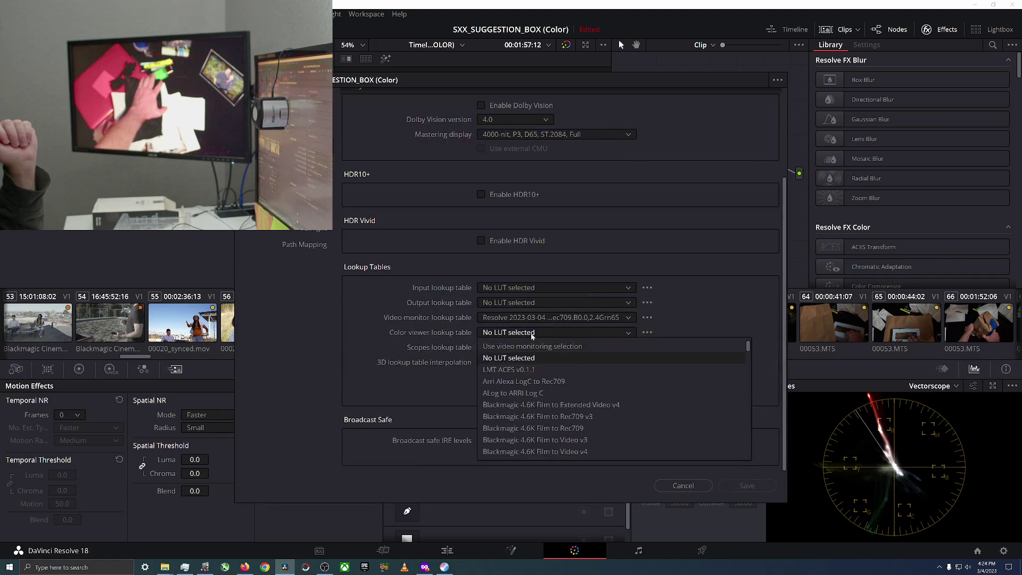
click(532, 346)
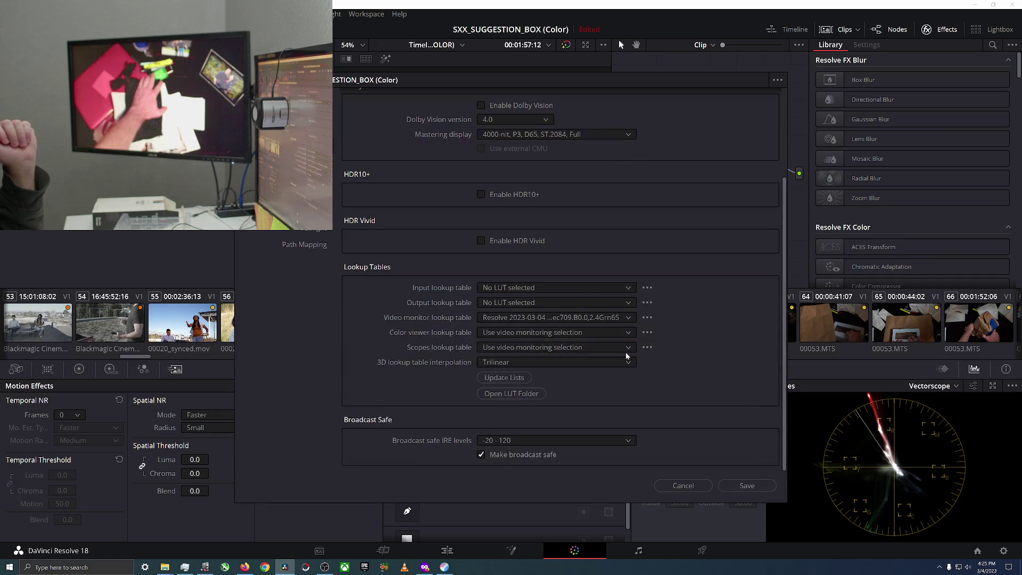
click(566, 348)
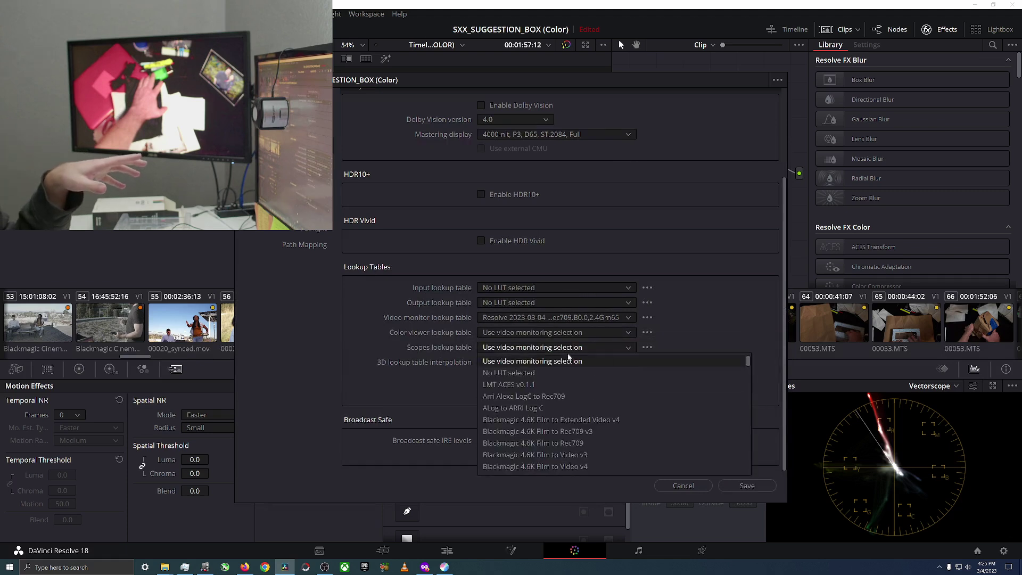
click(573, 373)
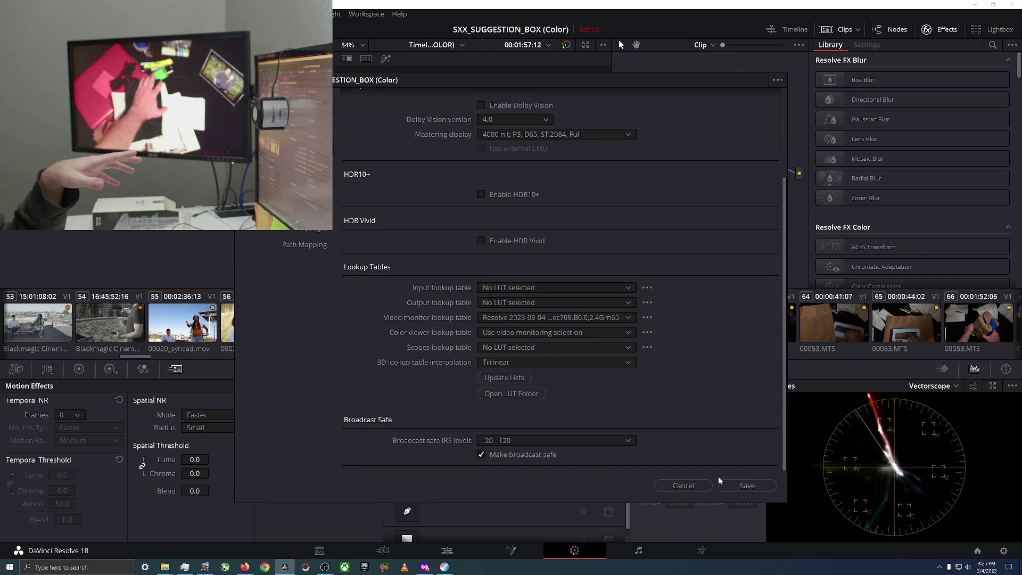
click(745, 485)
Switch the scope display to Waveform.
click(935, 386)
click(931, 416)
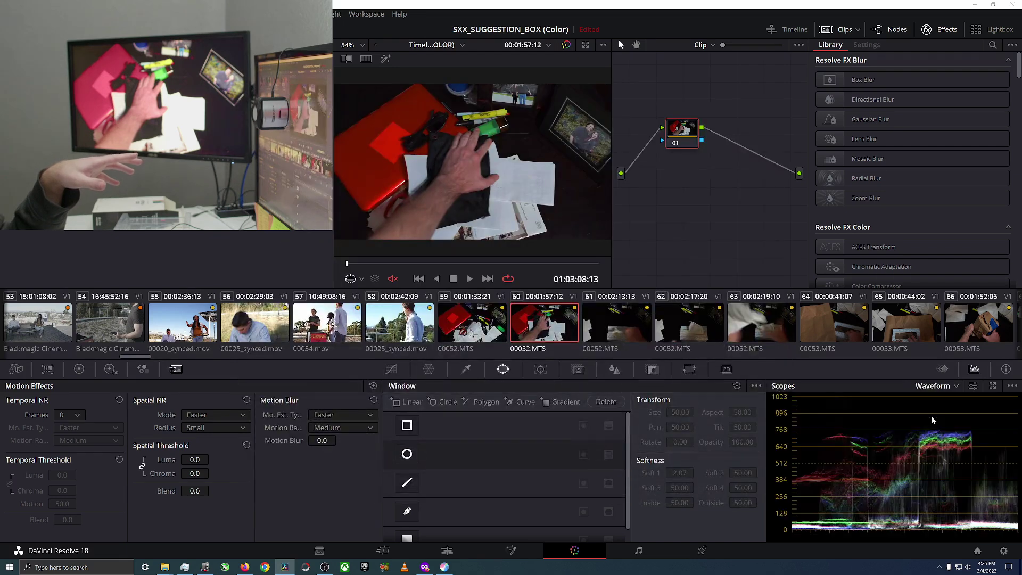
Set Scopes LUT back to Use video monitoring selection in Project Settings and save.
click(1003, 553)
click(525, 349)
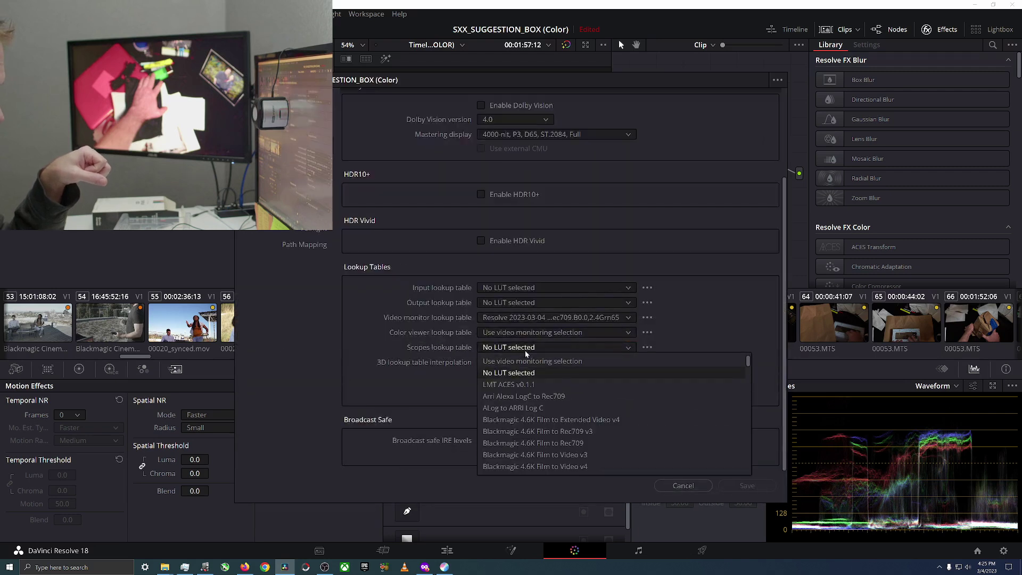
click(548, 361)
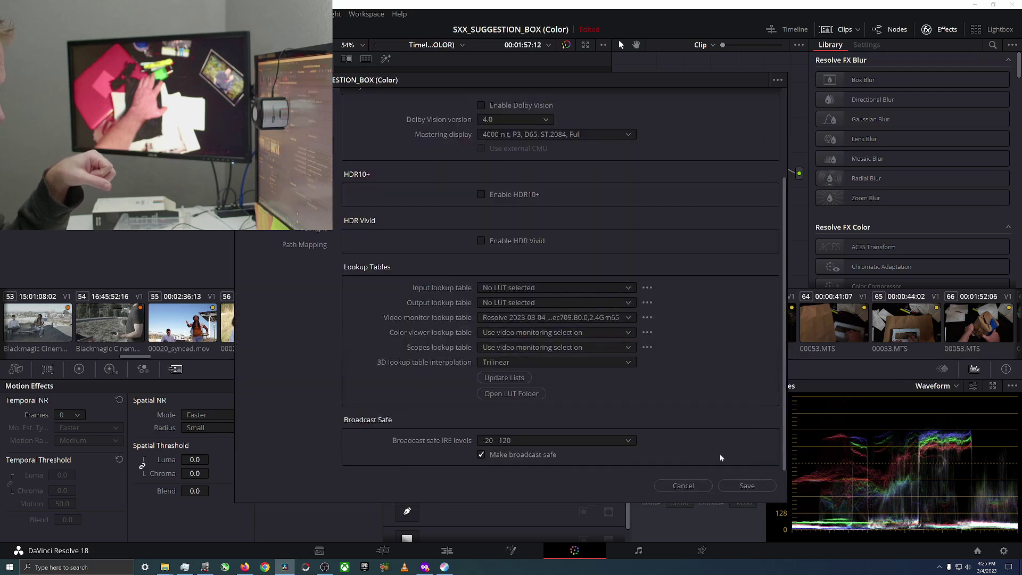
click(741, 487)
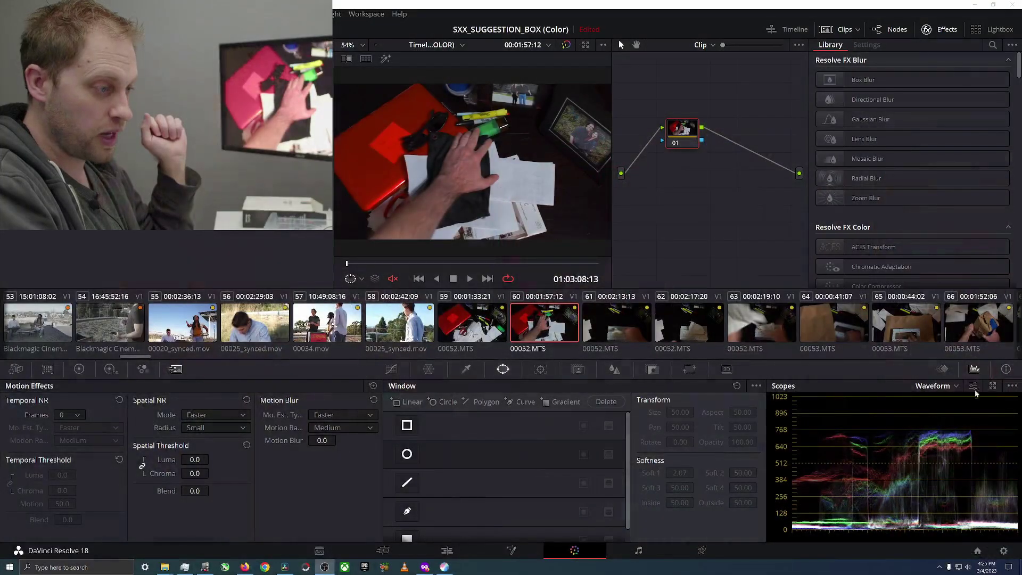
Change the scope type from Waveform to Vectorscope.
click(948, 387)
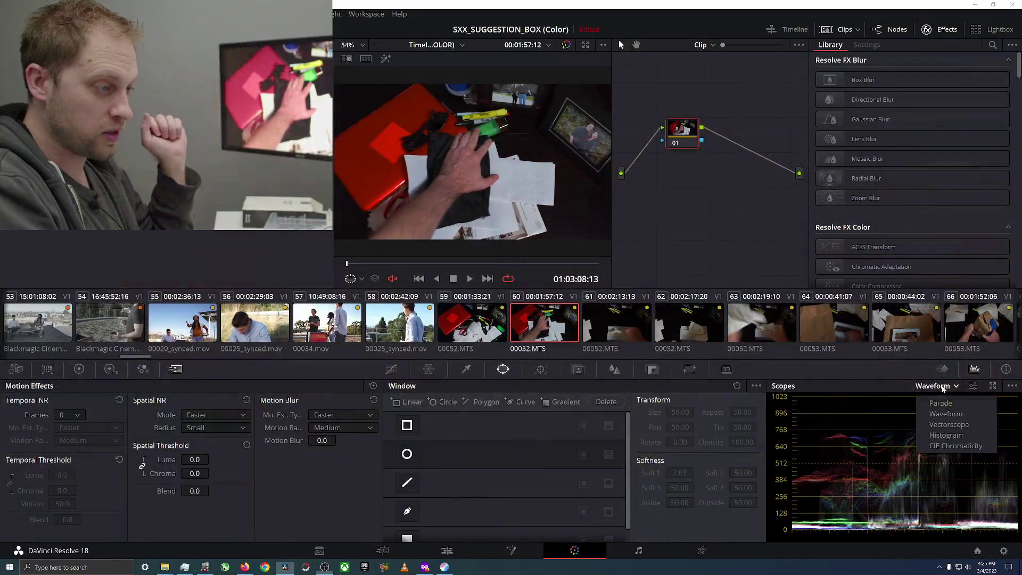
click(937, 421)
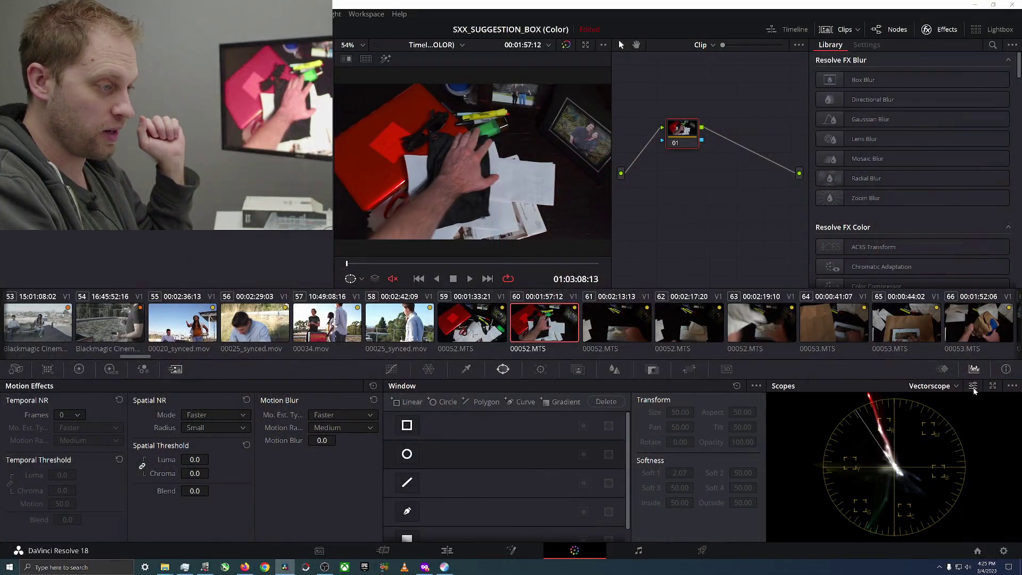